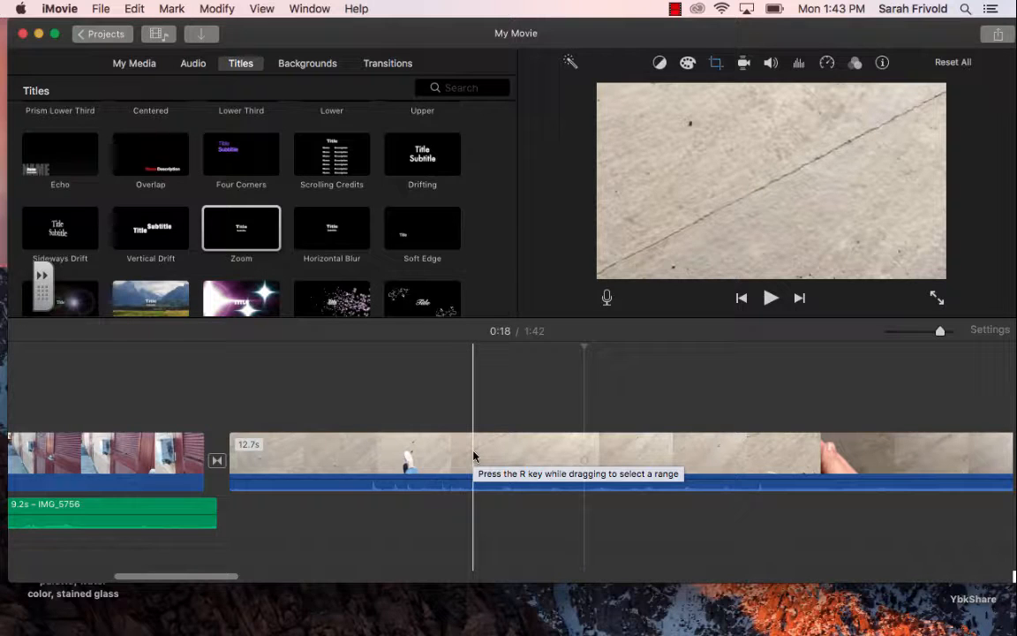
Step: Split the 12.7-second pavement clip at the point where the fingers enter the frame
scroll(473, 455, "right", 5)
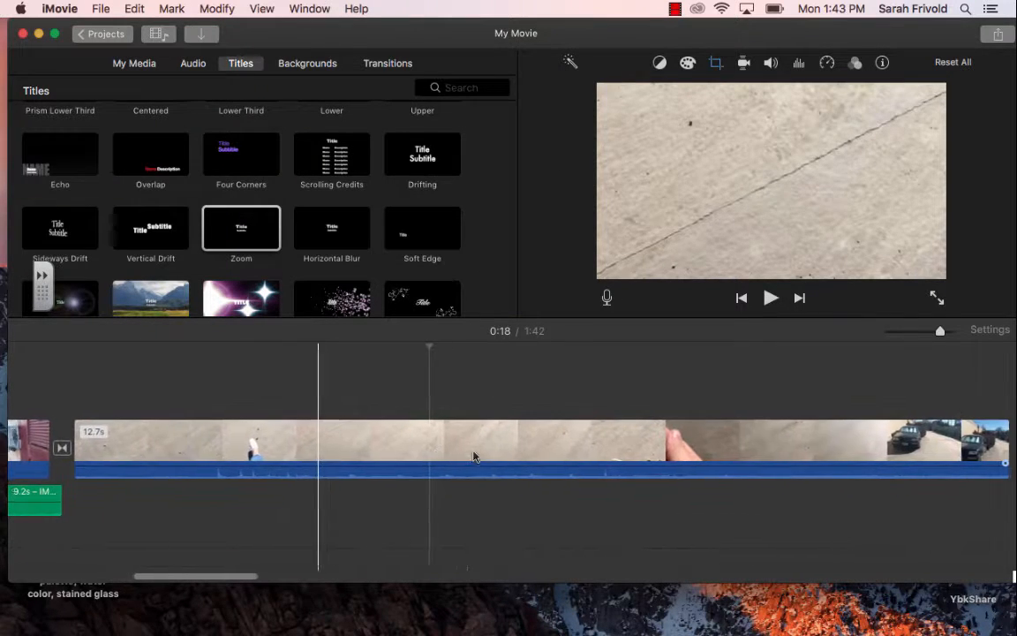
scroll(473, 456, "right", 5)
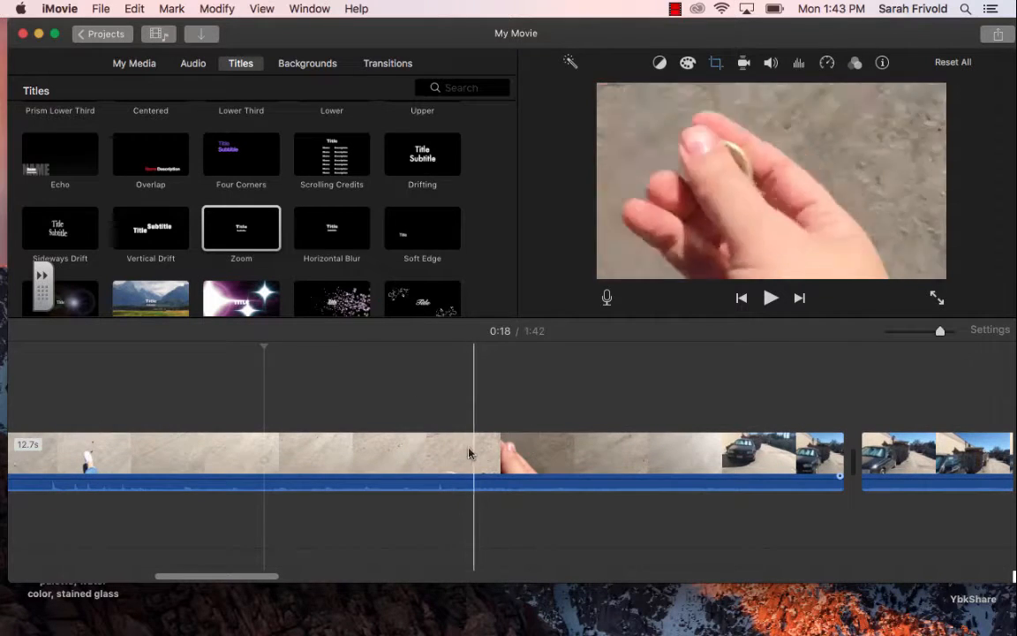
scroll(530, 446, "right", 3)
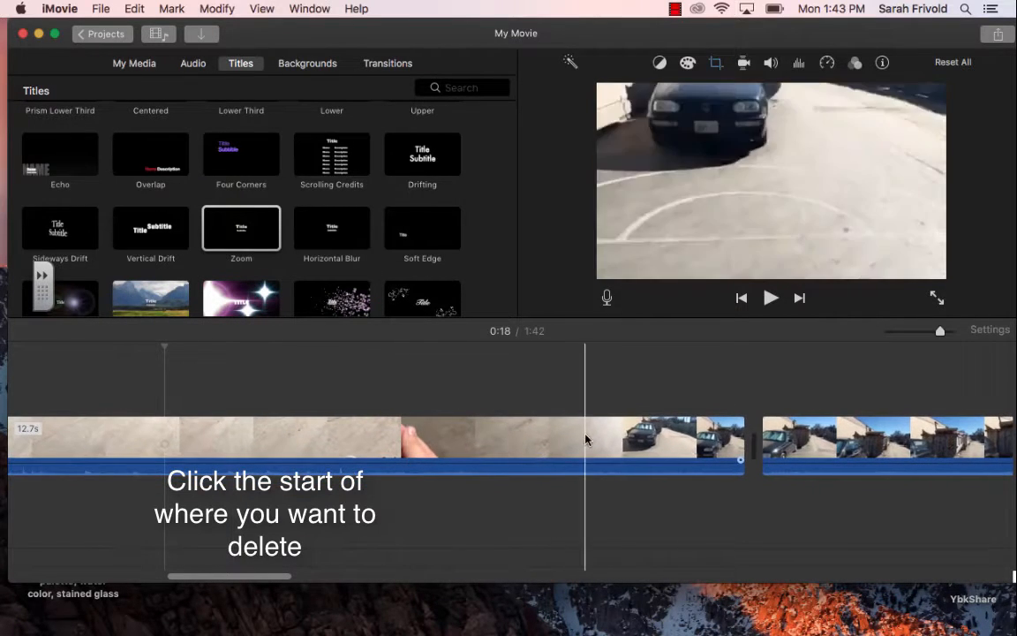
left_click(399, 431)
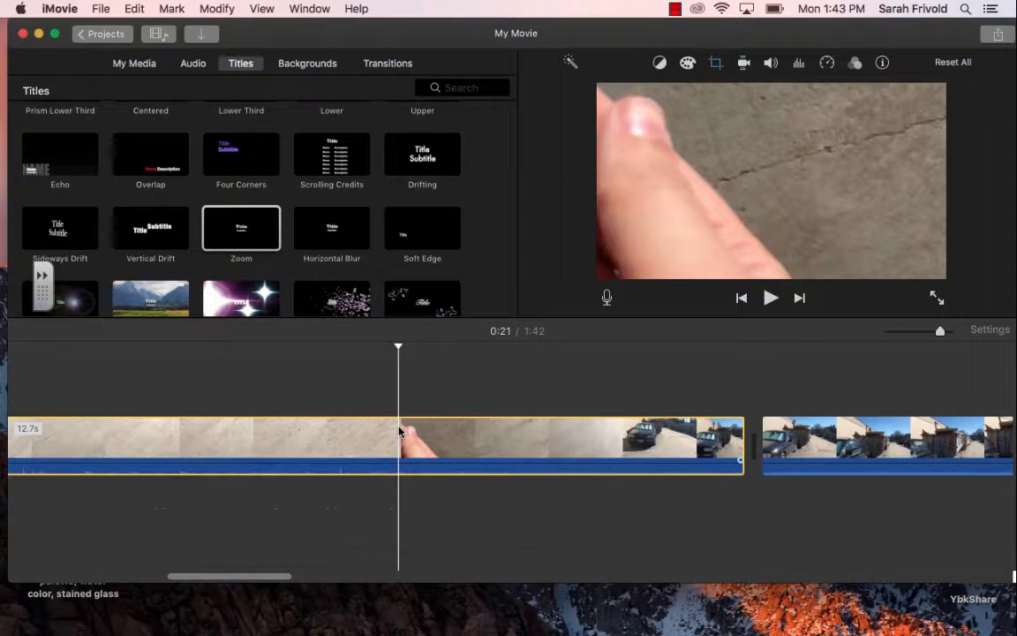
key("super+b")
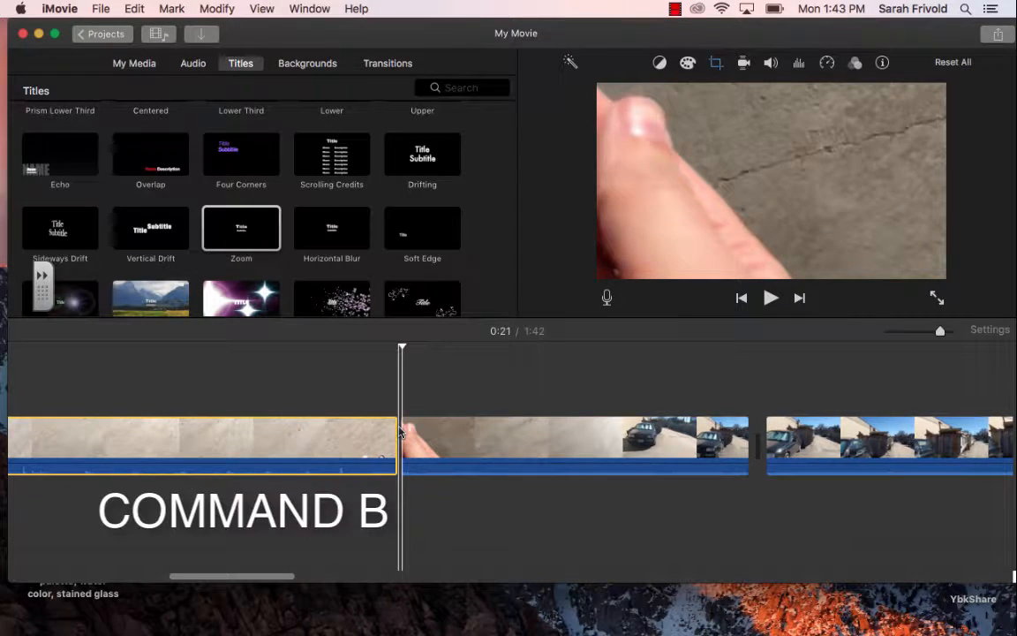
Step: Split the pavement clip's second part where the car appears, and delete the 3.0-second section between the two cuts
left_click(490, 431)
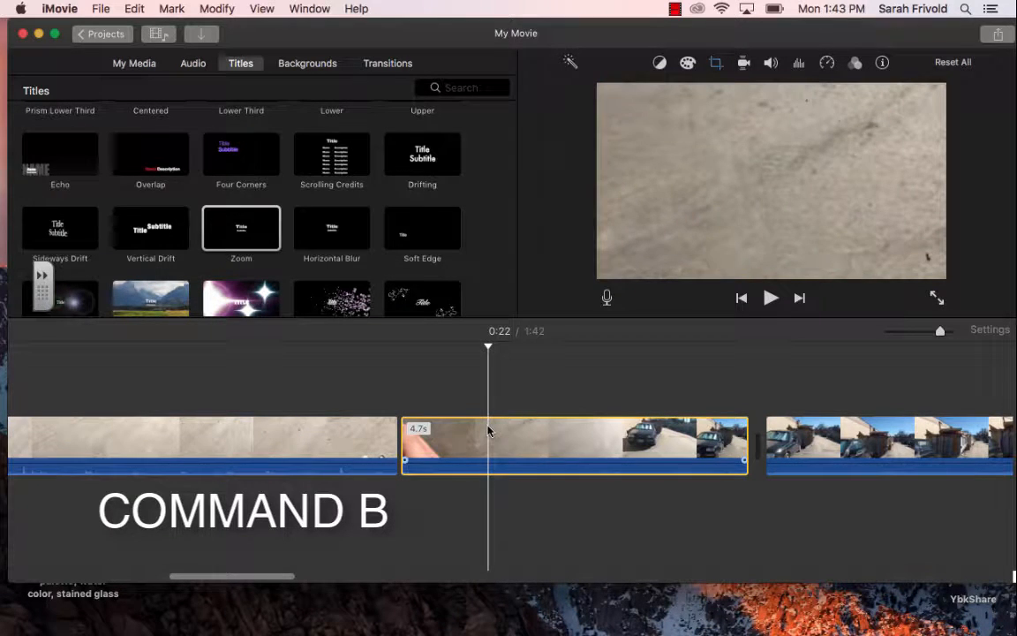
left_click(625, 514)
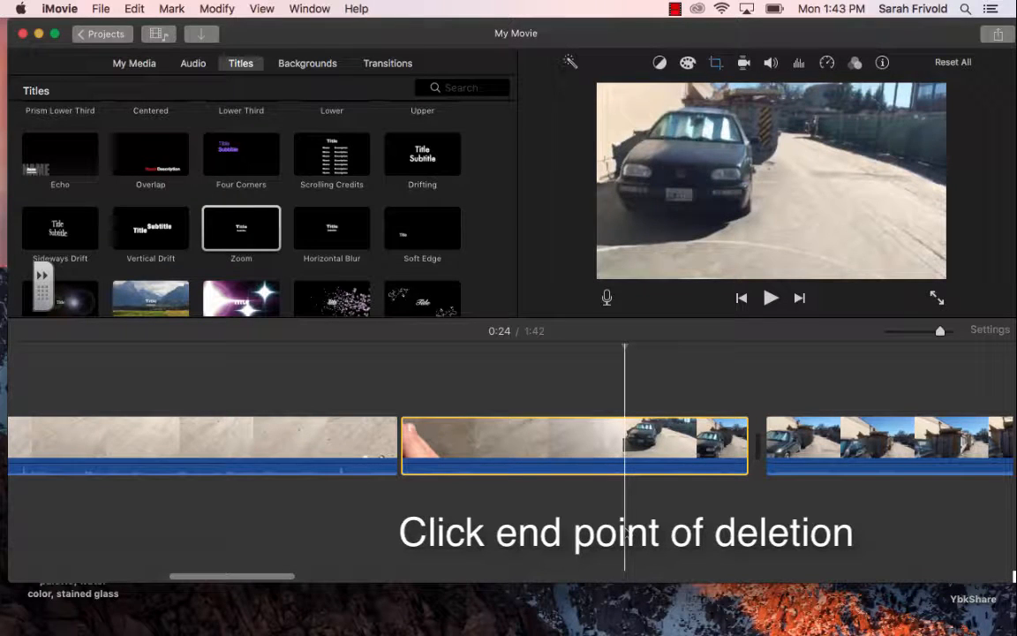
key("super+b")
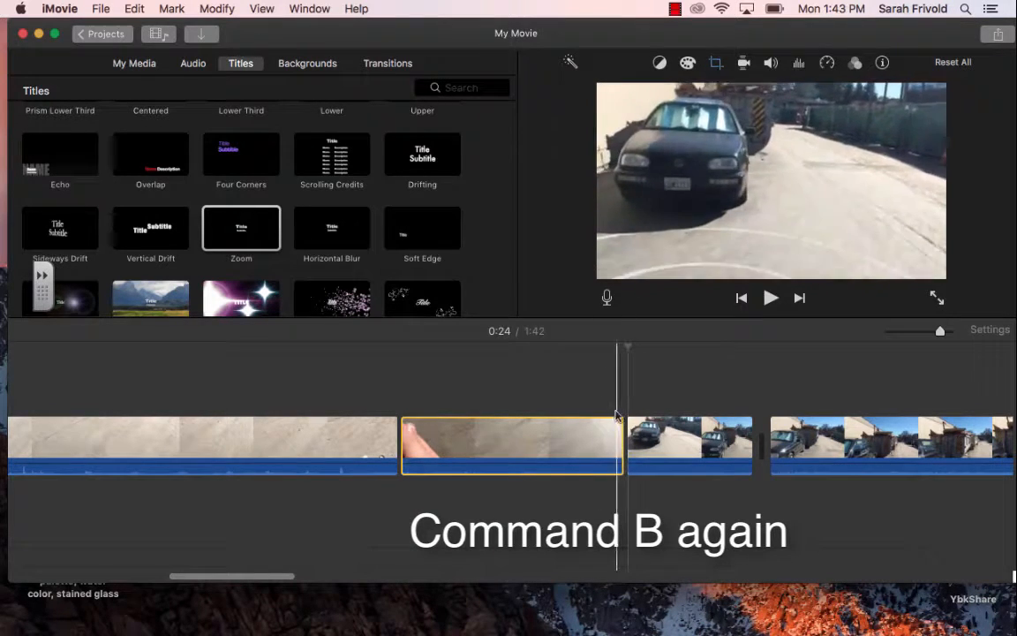
right_click(546, 449)
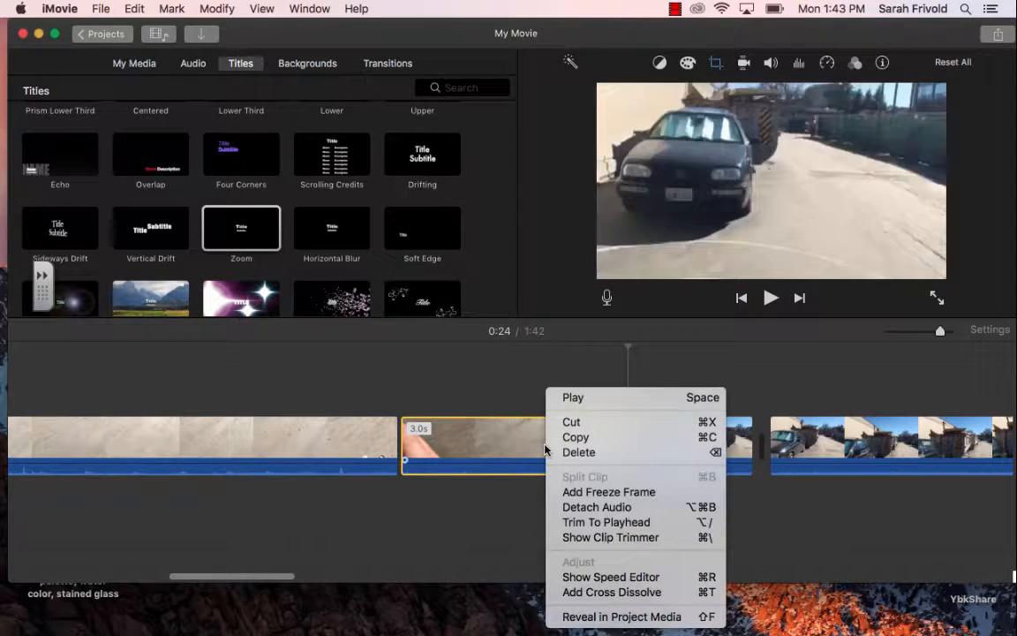
left_click(603, 453)
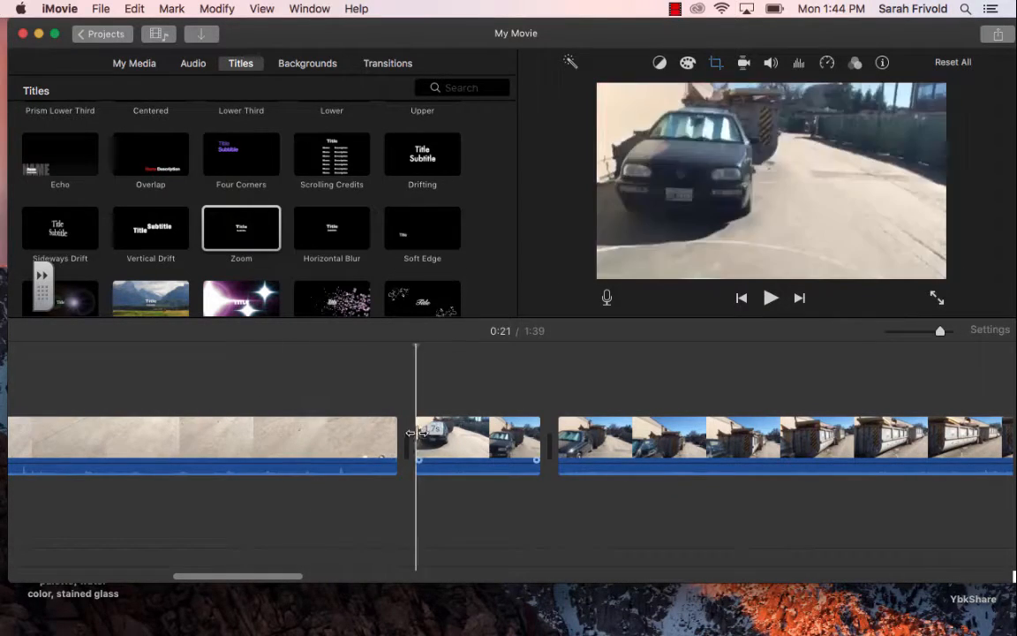
Step: Split the short car clip after the pavement clip at two points to make three pieces
scroll(399, 471, "left", 3)
scroll(399, 471, "left", 3)
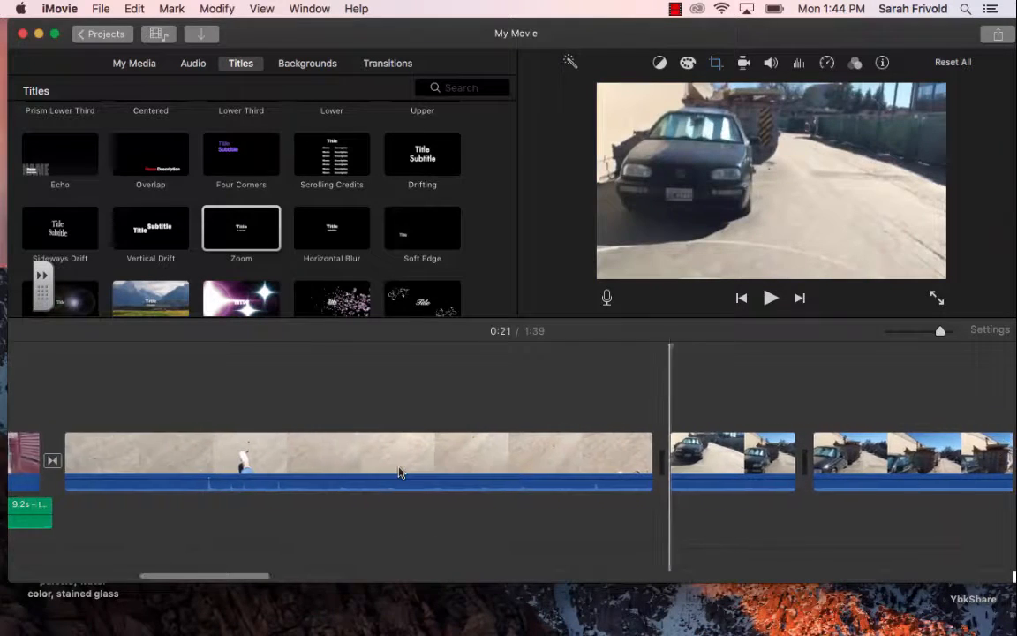
scroll(397, 472, "right", 5)
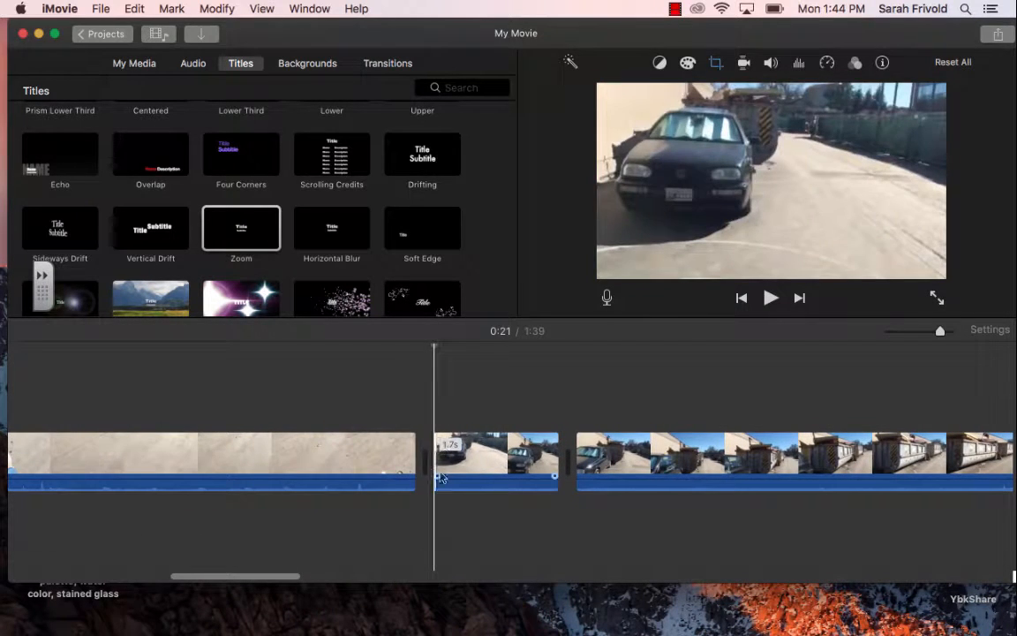
key("super+b")
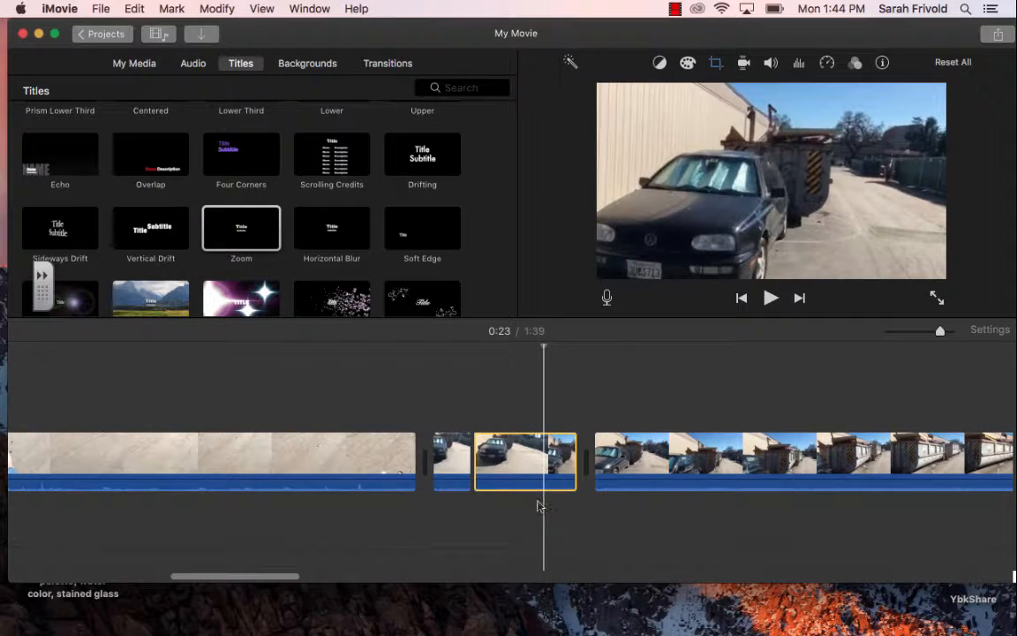
key("super+b")
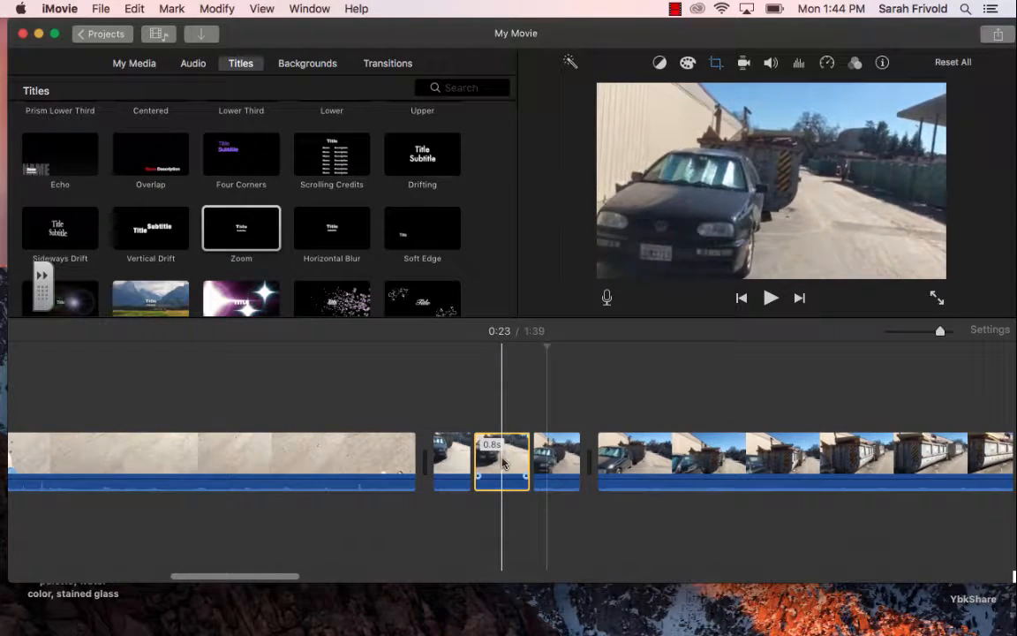
Step: Move the middle 0.8-second car piece behind the third piece, and return it to its original place after a playback
left_click_drag(502, 463, 588, 463)
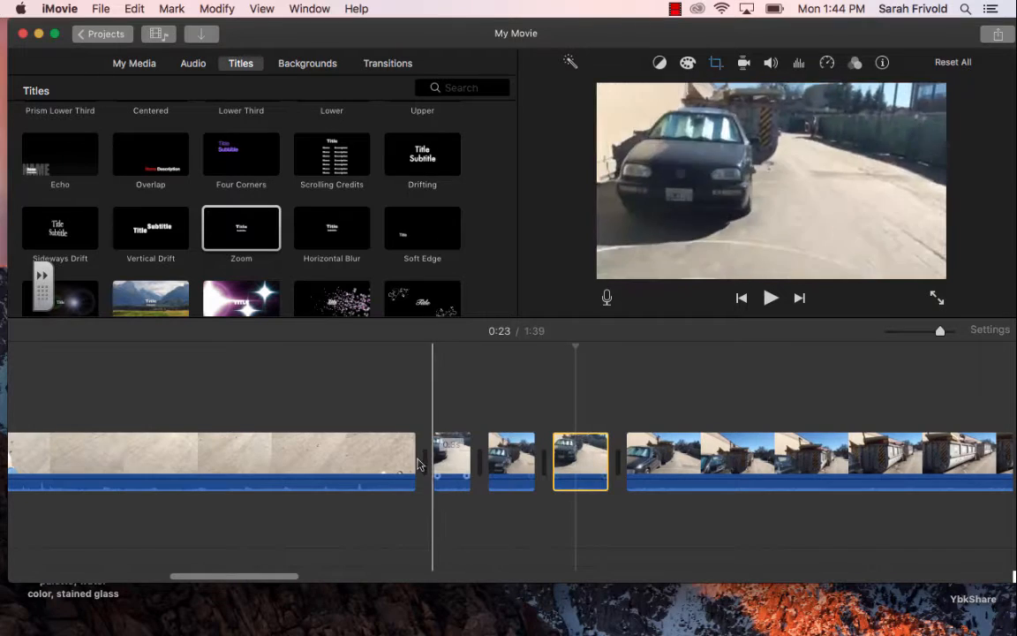
key("space")
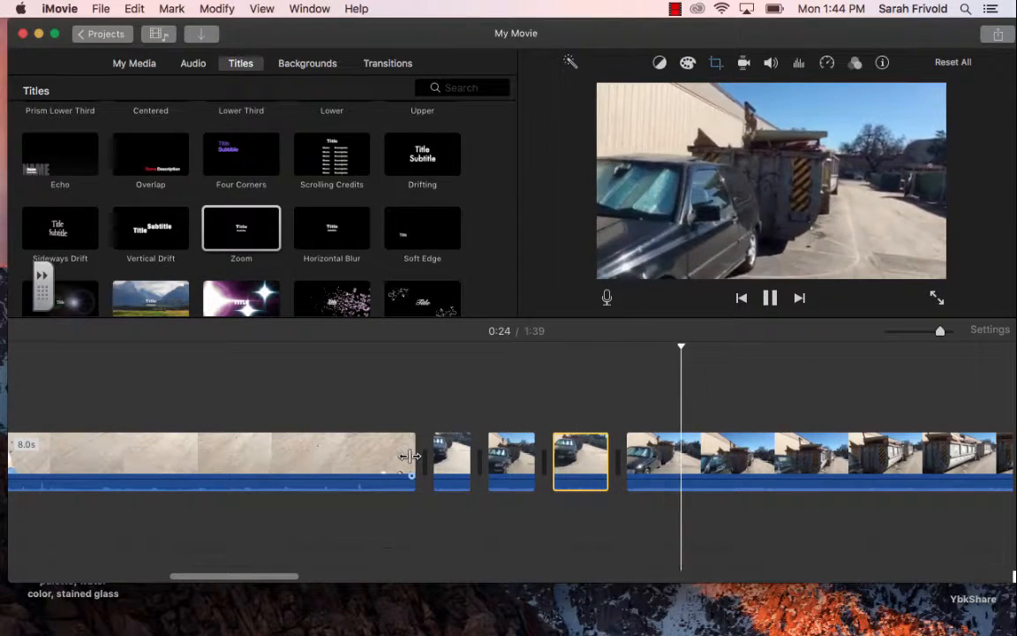
key("space")
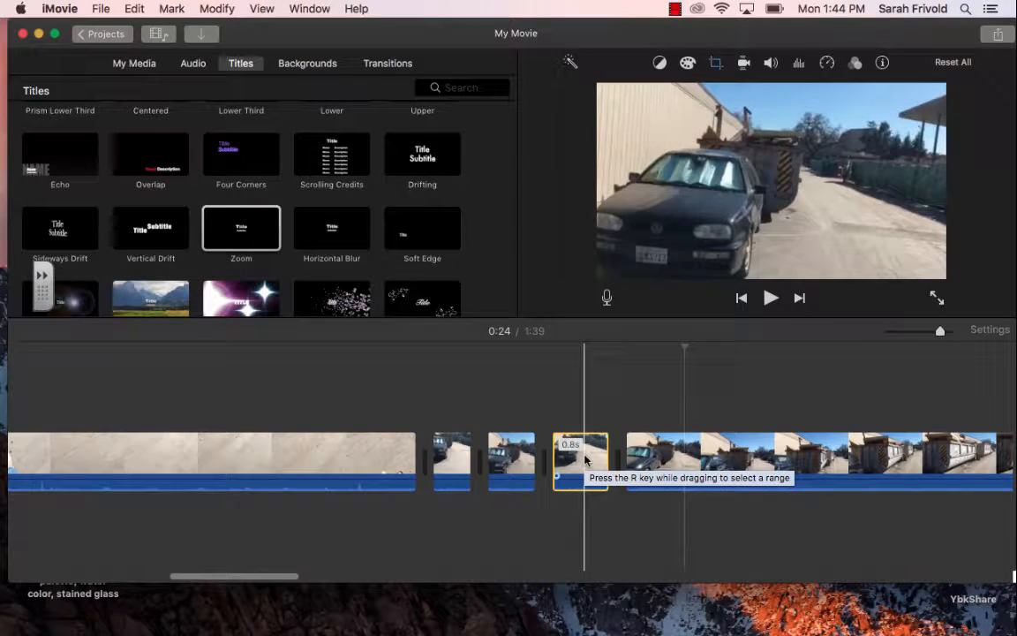
left_click_drag(585, 460, 493, 459)
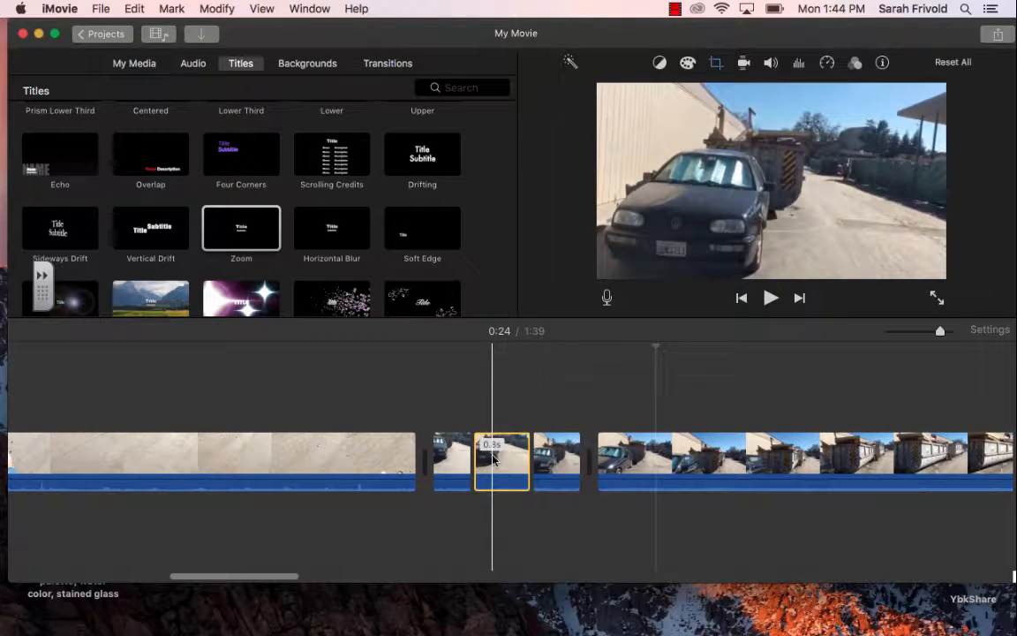
scroll(493, 459, "left", 10)
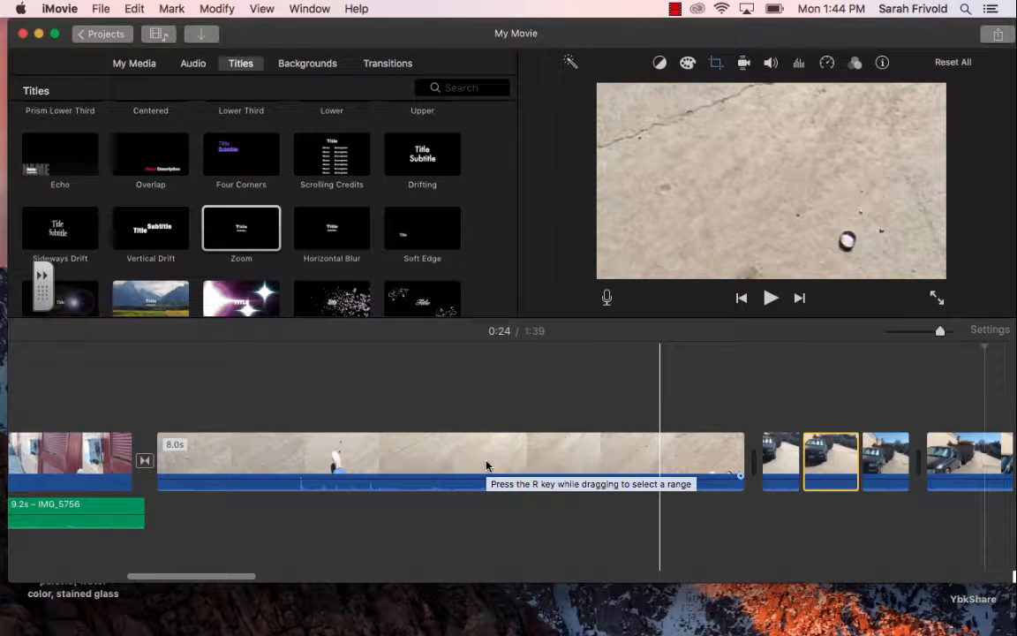
scroll(487, 466, "left", 3)
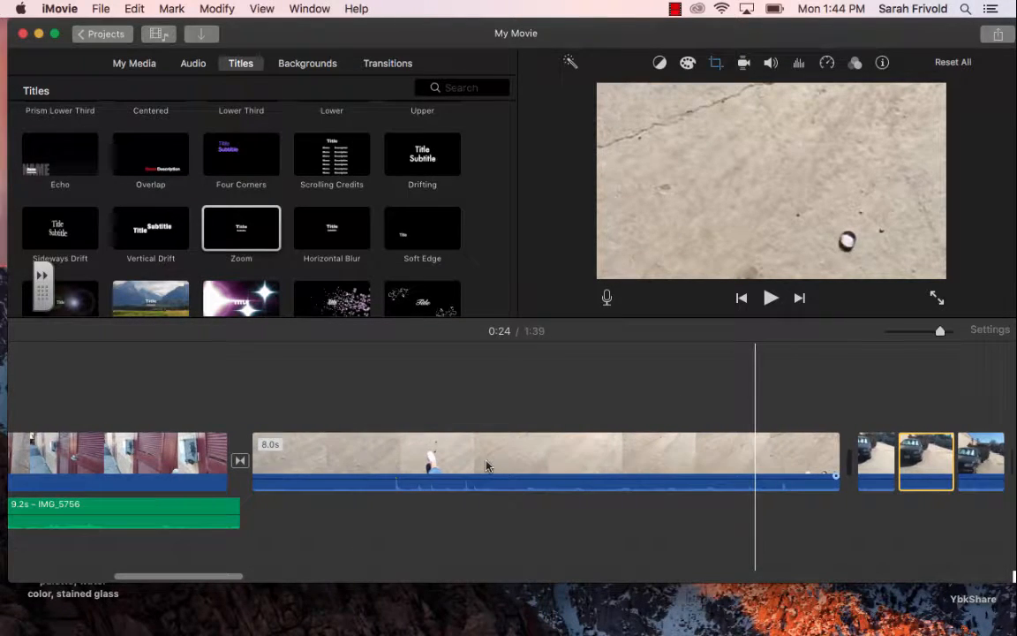
scroll(486, 466, "left", 19)
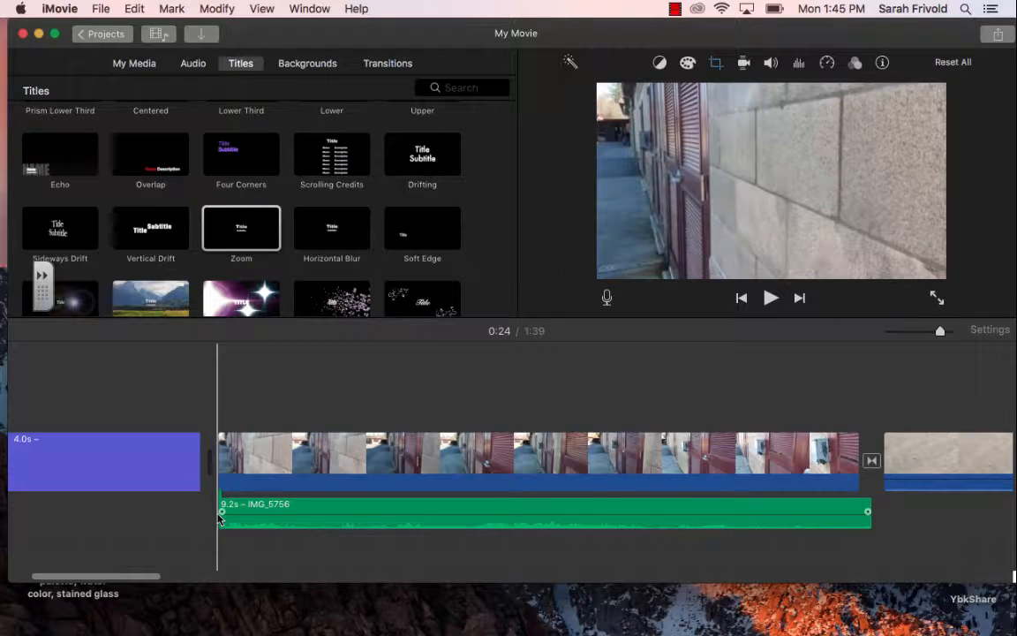
double_click(258, 142)
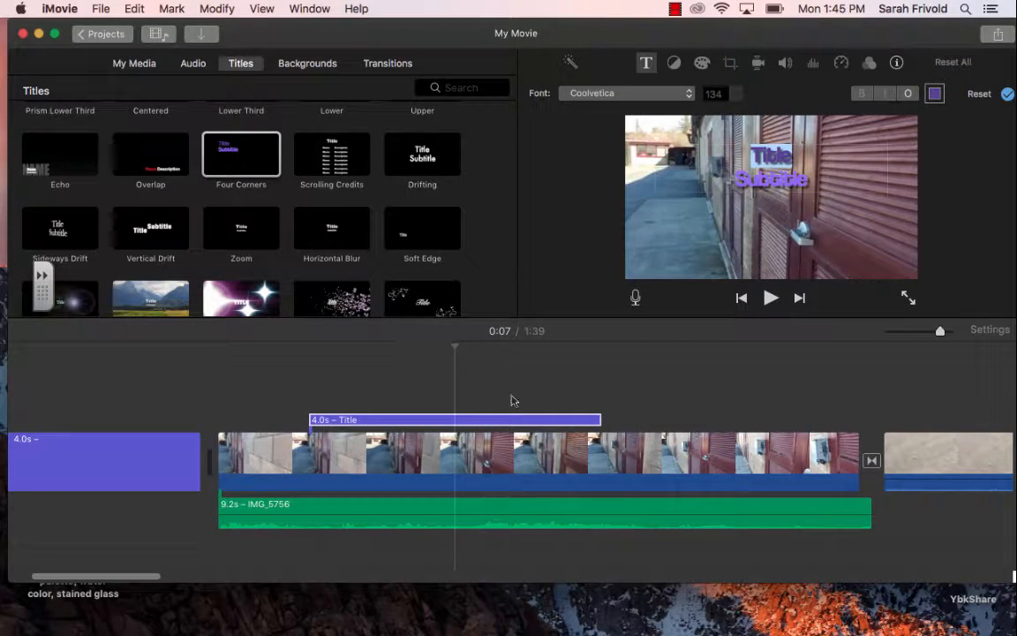
left_click(250, 159)
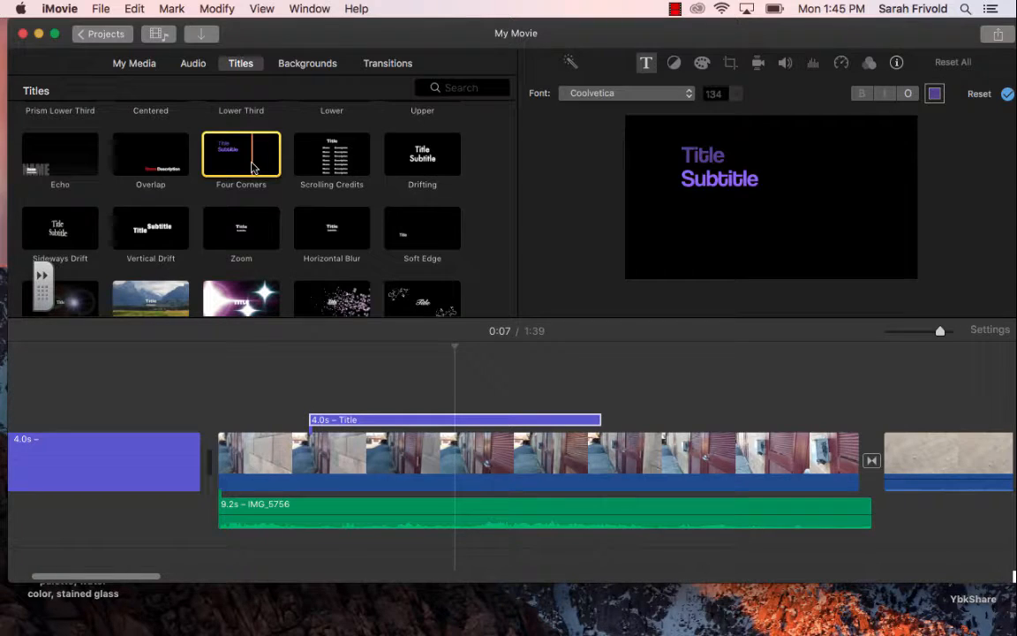
key("Delete")
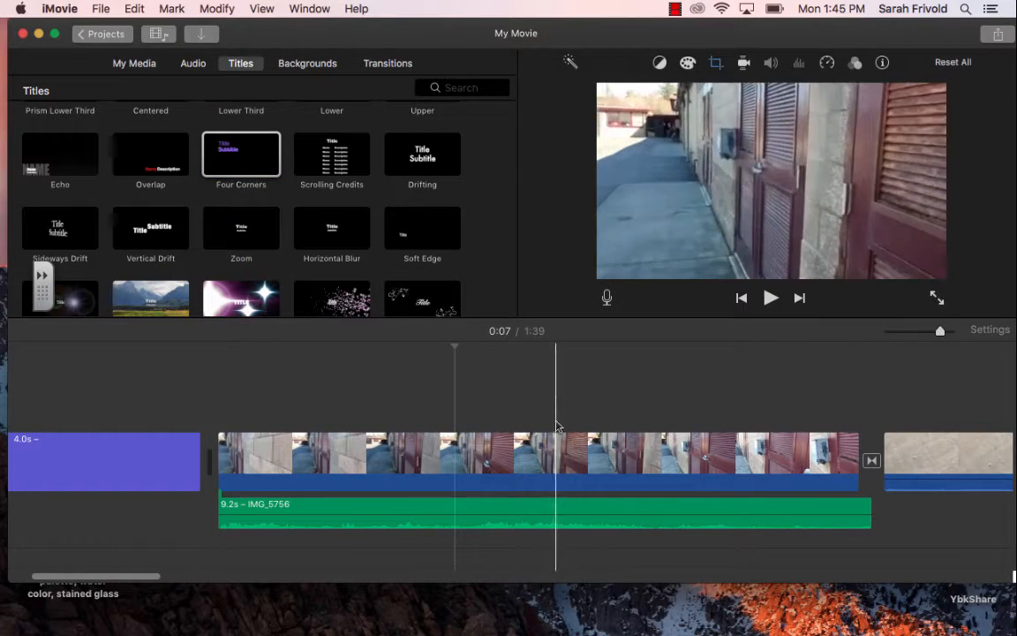
Step: Add a Drifting title over the start of the red door clip and shorten it to 3.7 seconds
left_click(231, 155)
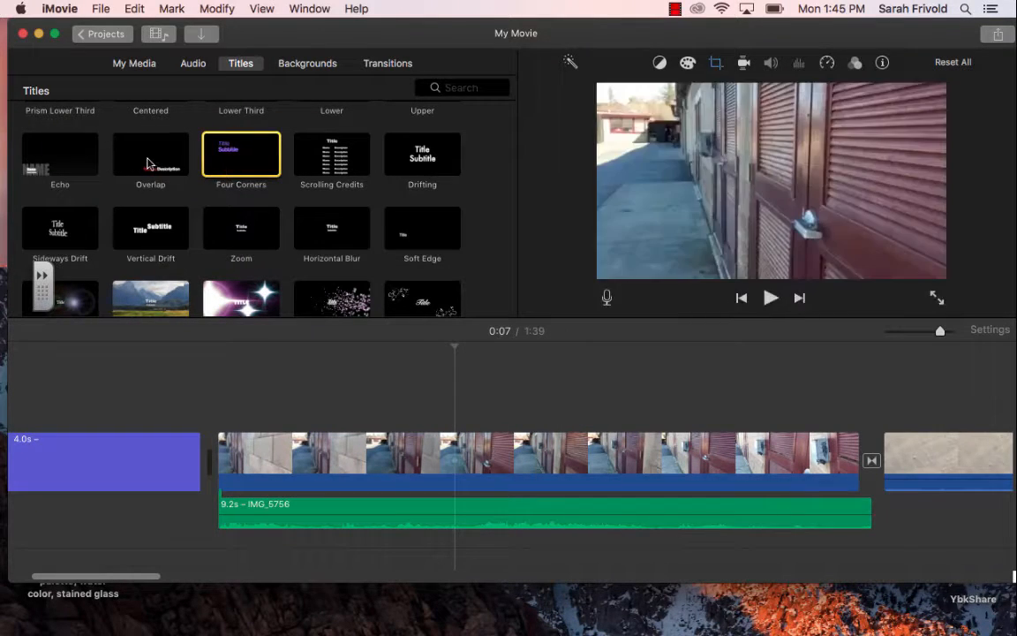
left_click(353, 155)
left_click(417, 156)
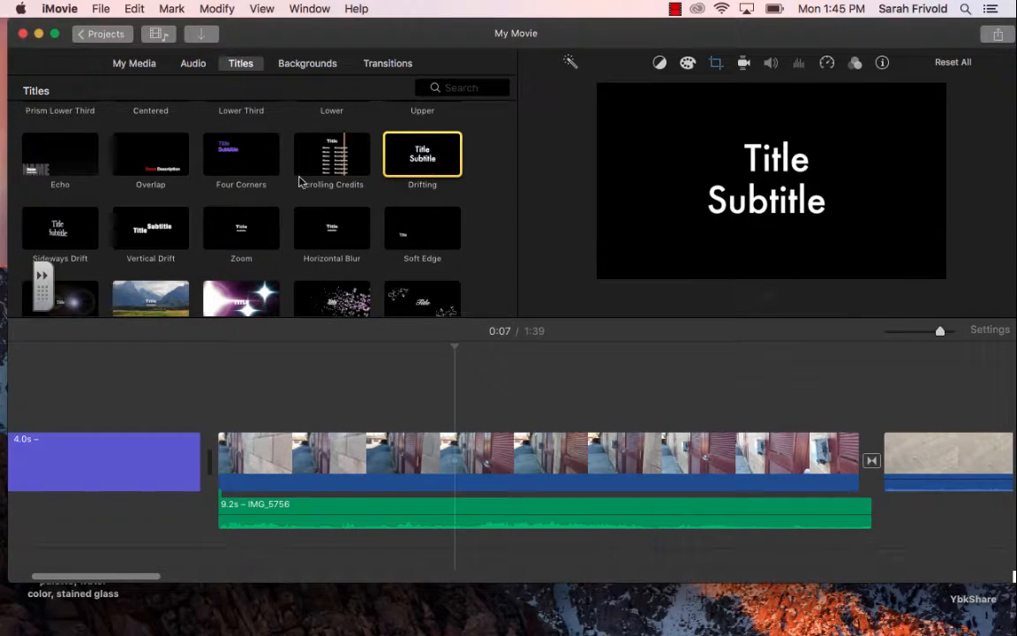
left_click(414, 226)
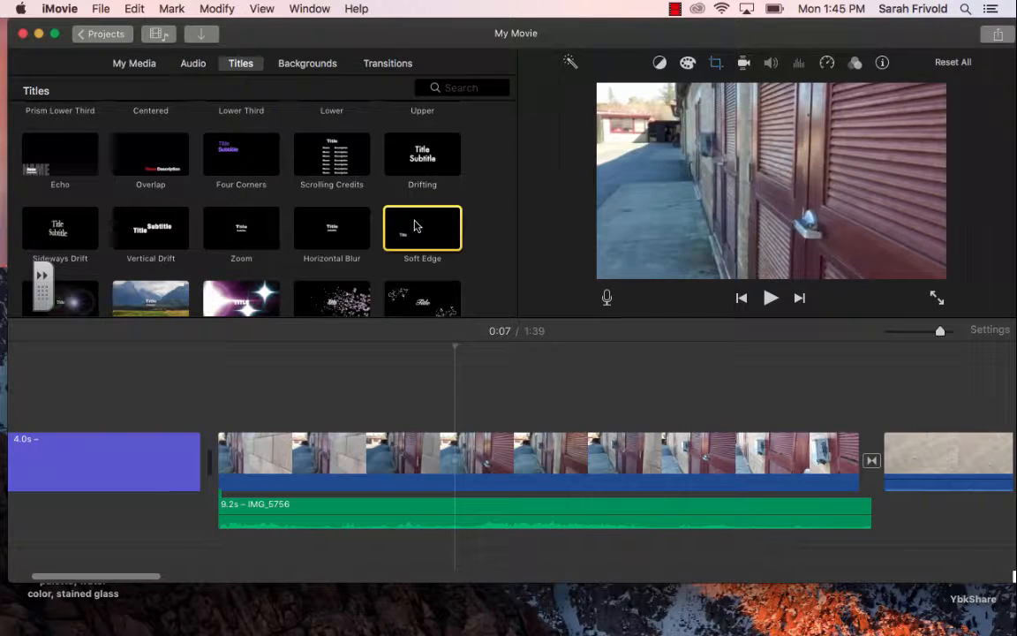
left_click(444, 143)
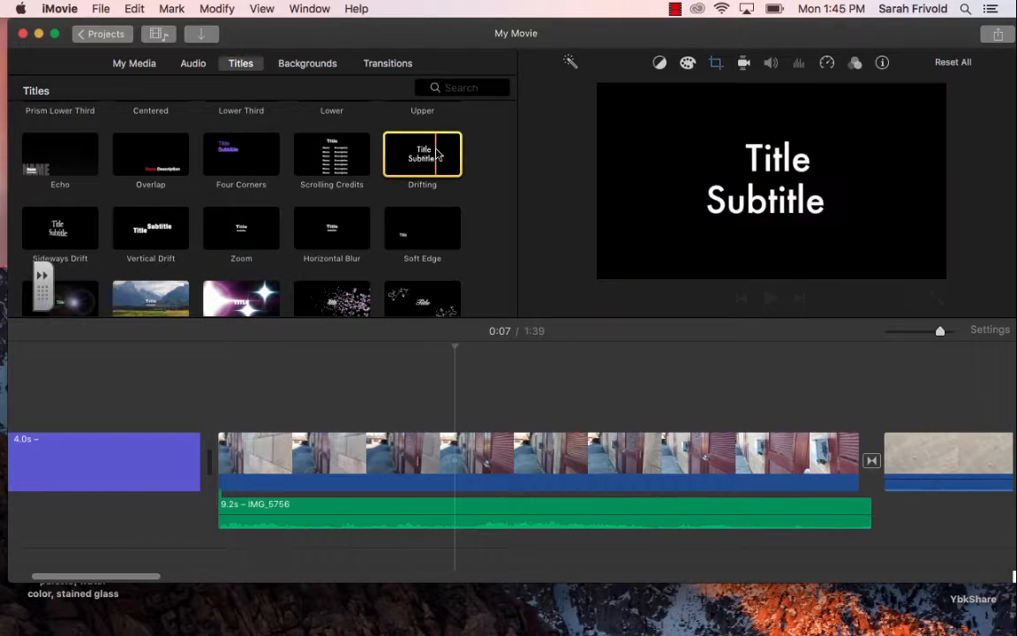
left_click_drag(442, 157, 219, 408)
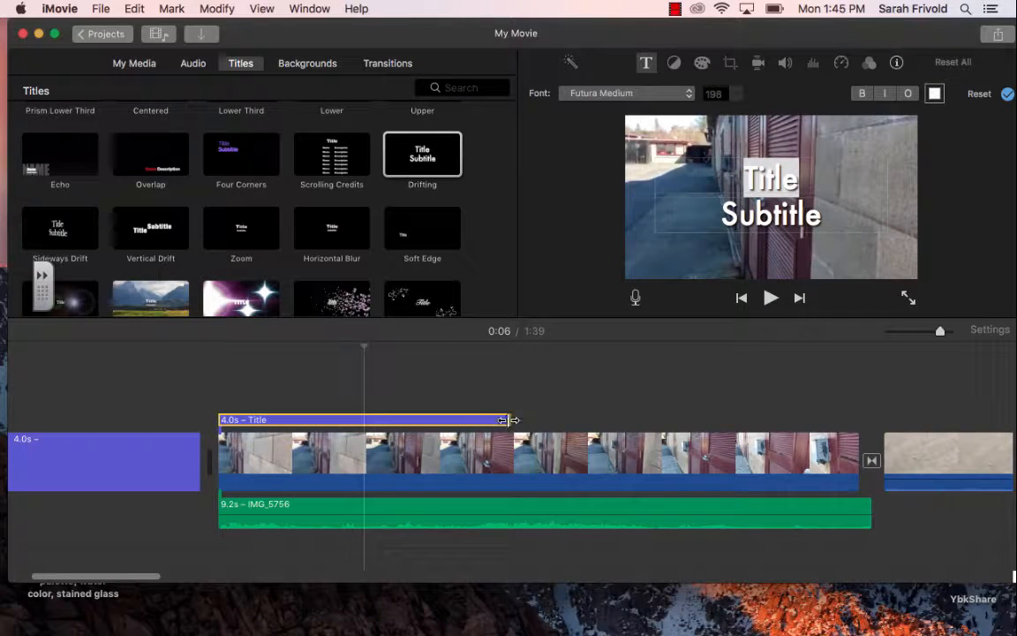
left_click_drag(510, 420, 489, 384)
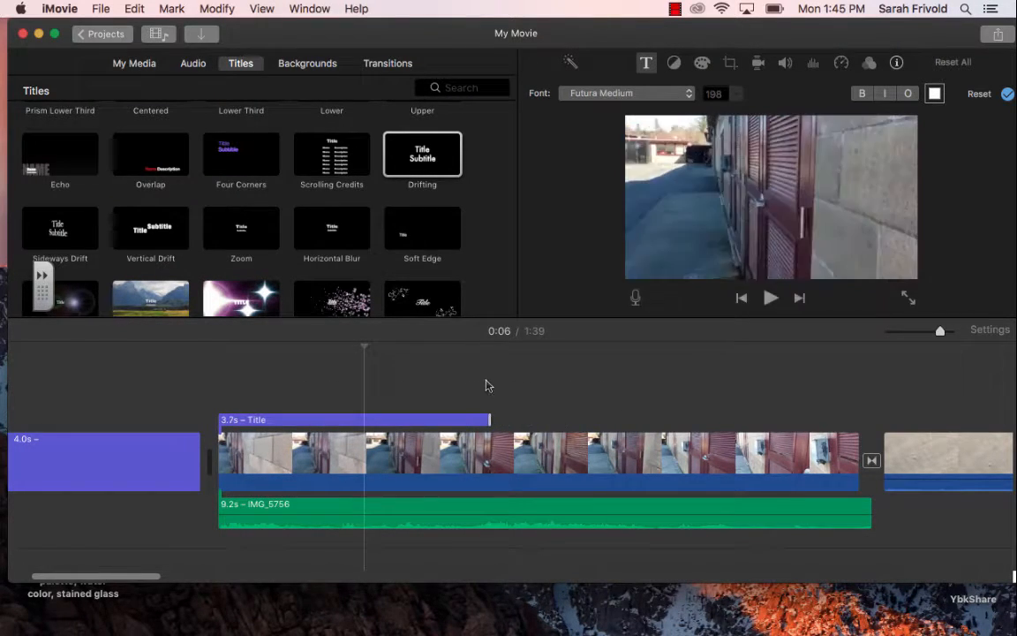
Step: Replace the main placeholder text of the Drifting title with "Grafiti"
left_click(266, 422)
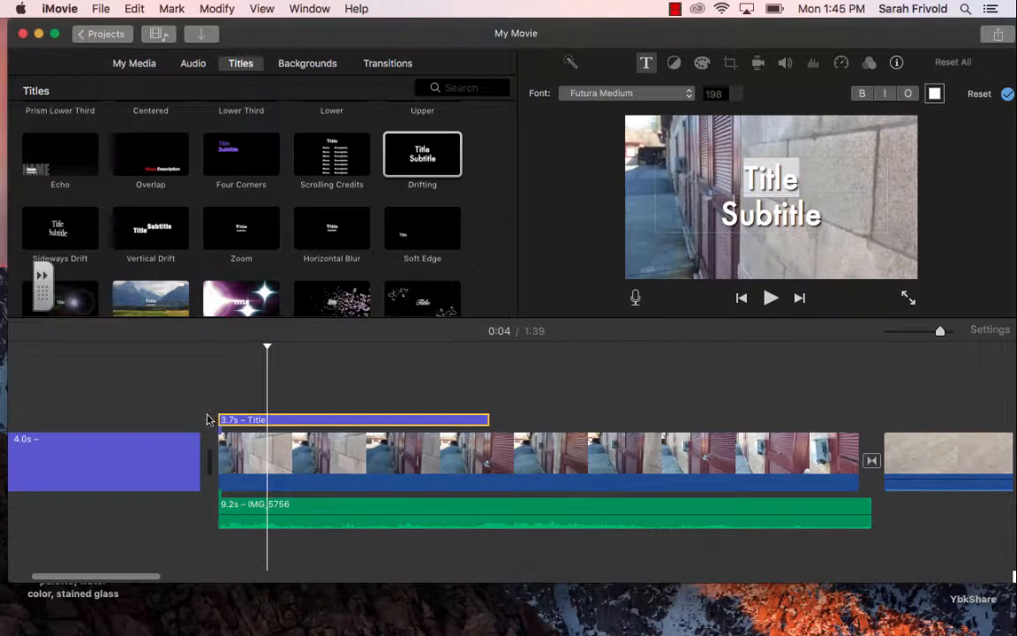
left_click(247, 423)
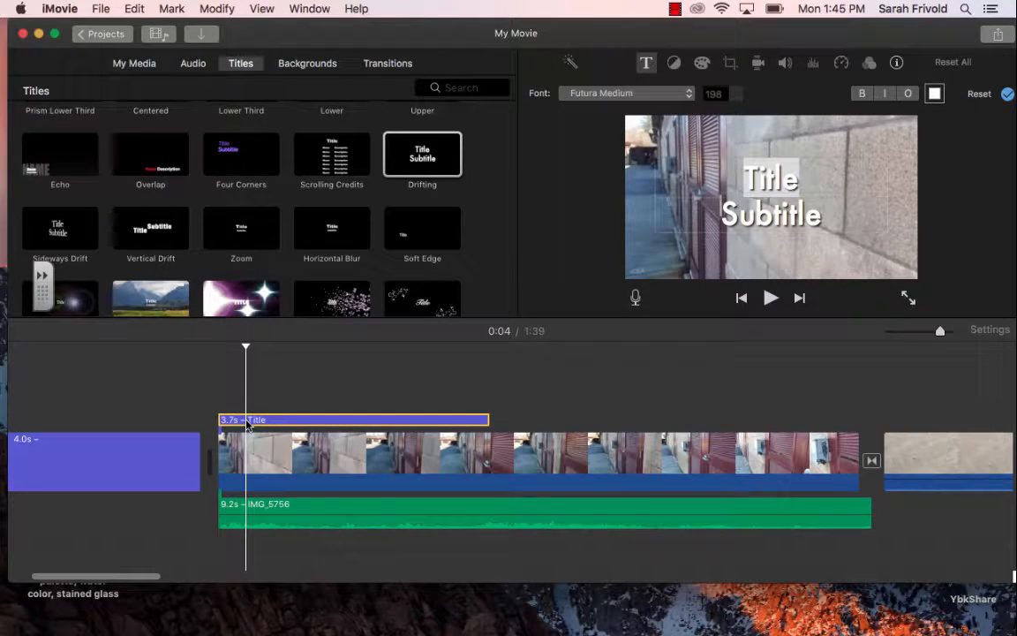
left_click(774, 182)
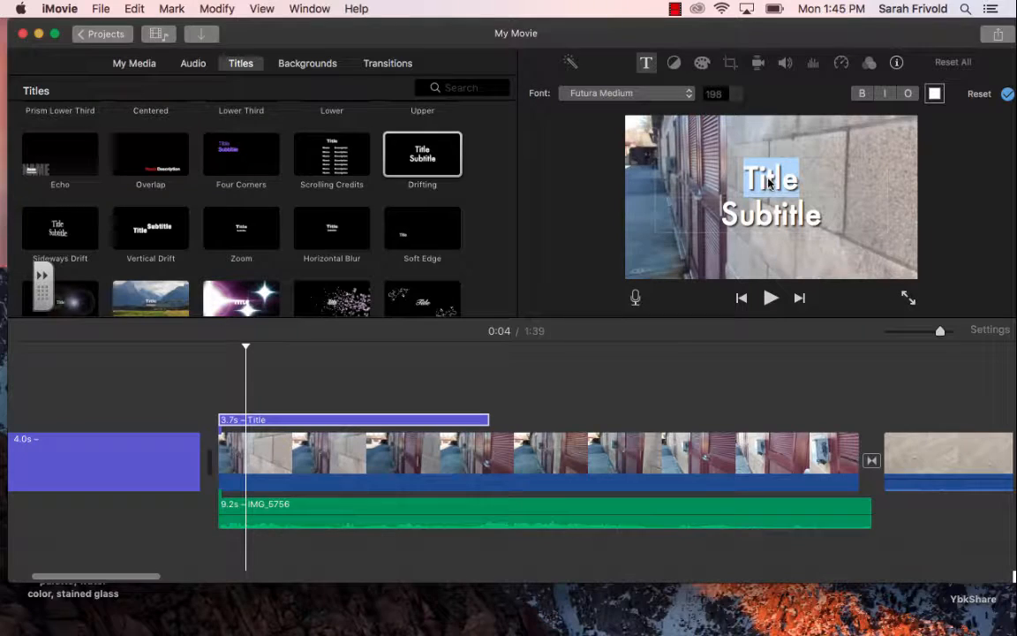
type("Grafiti")
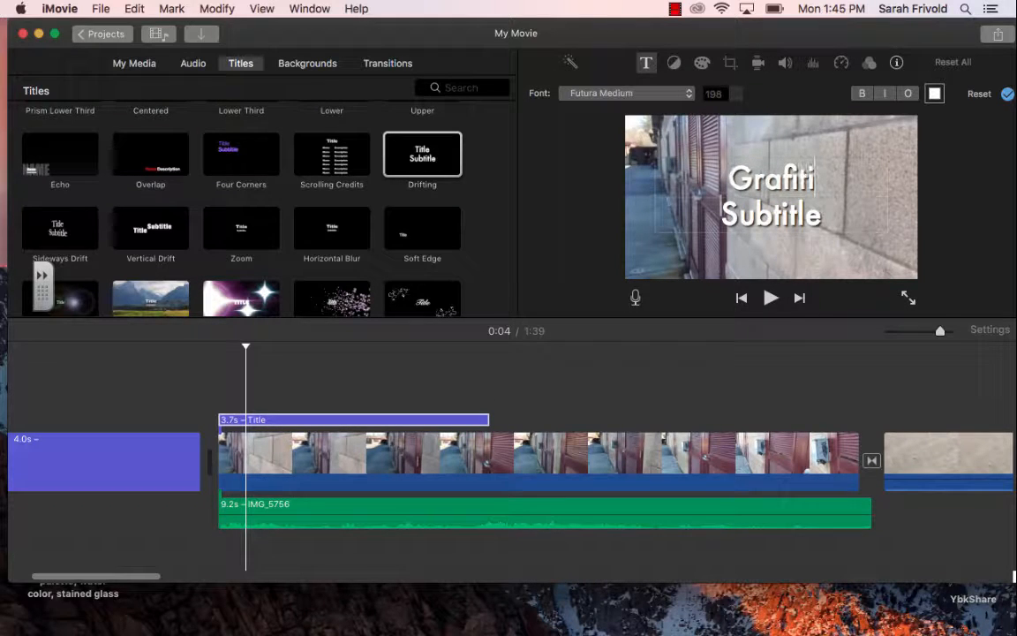
Step: Replace the Drifting title's subtitle with "on the box" and correct its main text to "Graffiti"
left_click(837, 199)
key("BackSpace")
key("BackSpace")
key("BackSpace")
key("BackSpace")
key("BackSpace")
key("BackSpace")
key("BackSpace")
key("BackSpace")
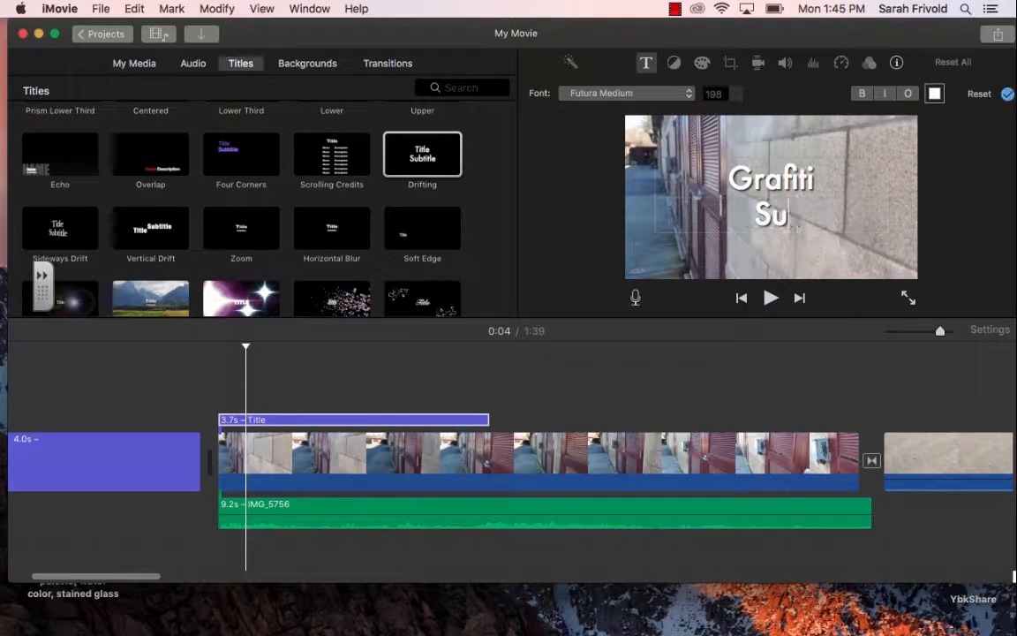
type("on the box")
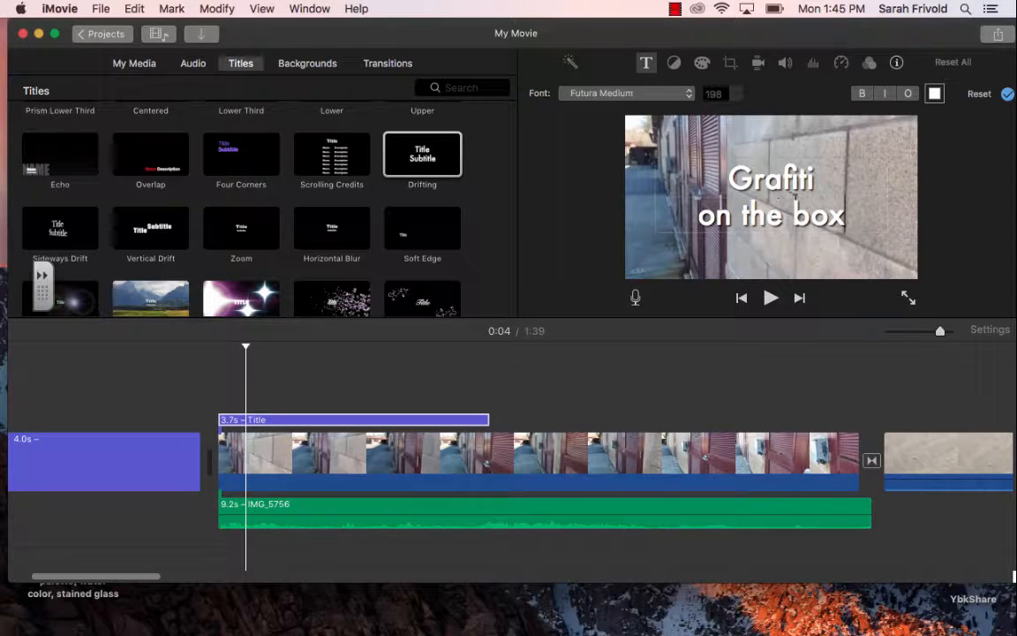
type("f")
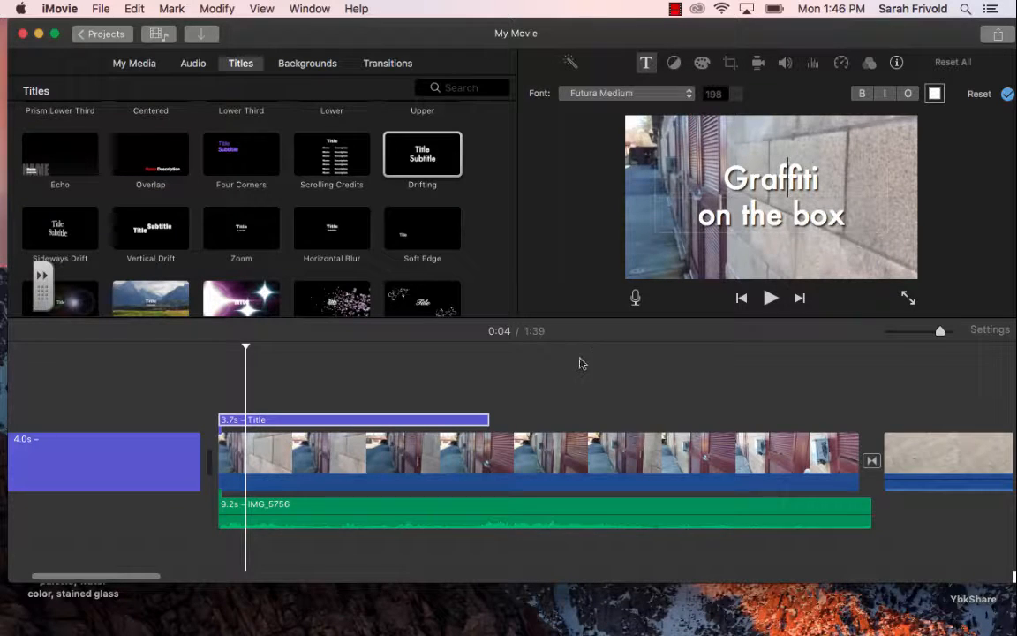
Step: Shorten the Graffiti title to 1.2 seconds and play the red door clip from its start
left_click(482, 429)
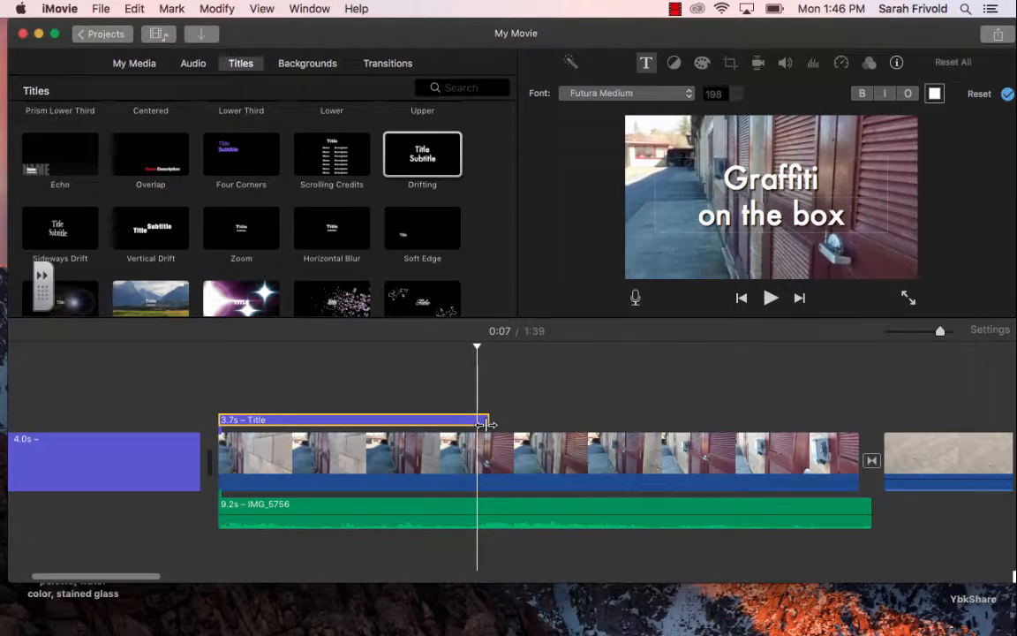
left_click_drag(484, 420, 304, 420)
left_click(216, 397)
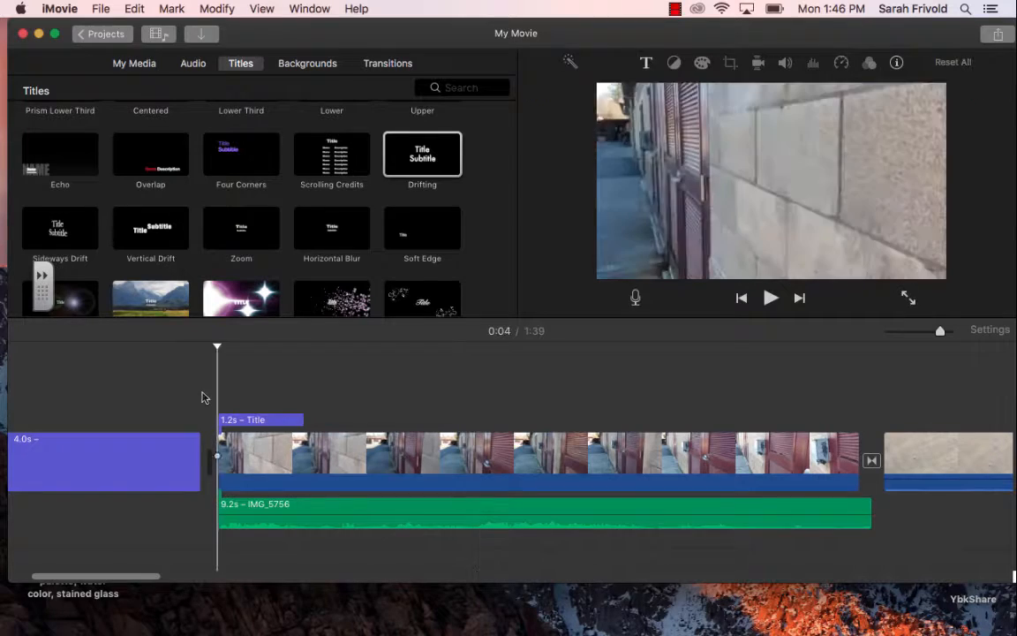
key("space")
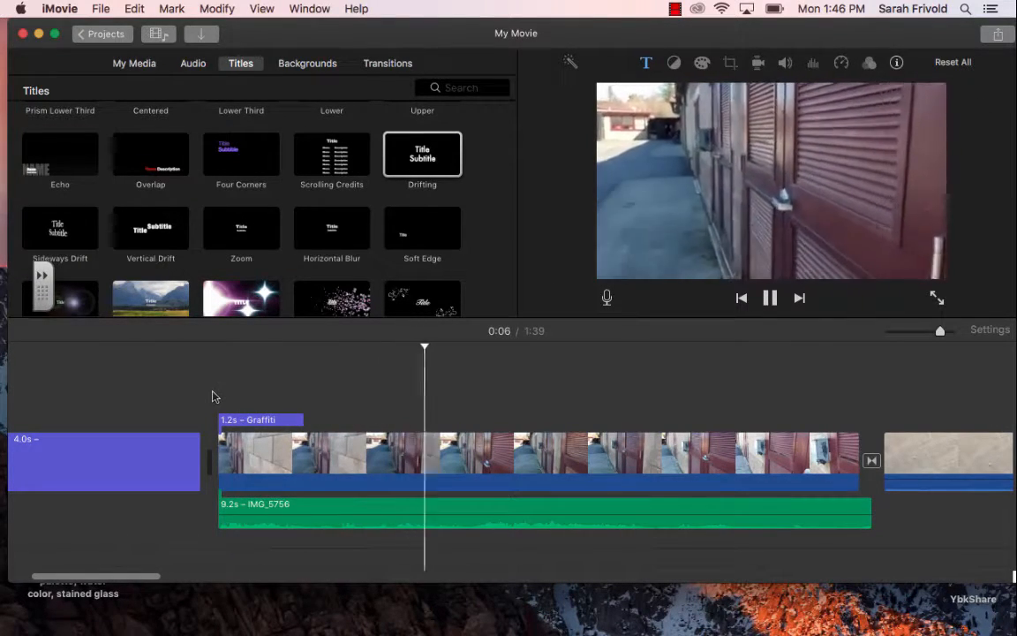
key("space")
Step: Lengthen the Graffiti title to 4.4 seconds and play it back from the start of the red door clip
left_click_drag(443, 347, 214, 345)
left_click(286, 420)
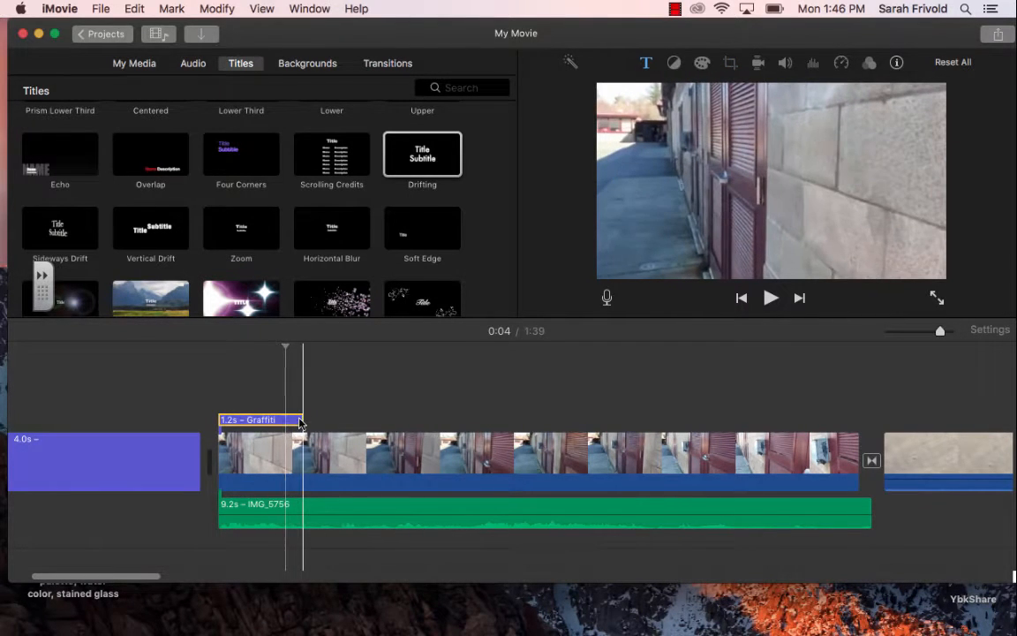
left_click_drag(308, 418, 540, 419)
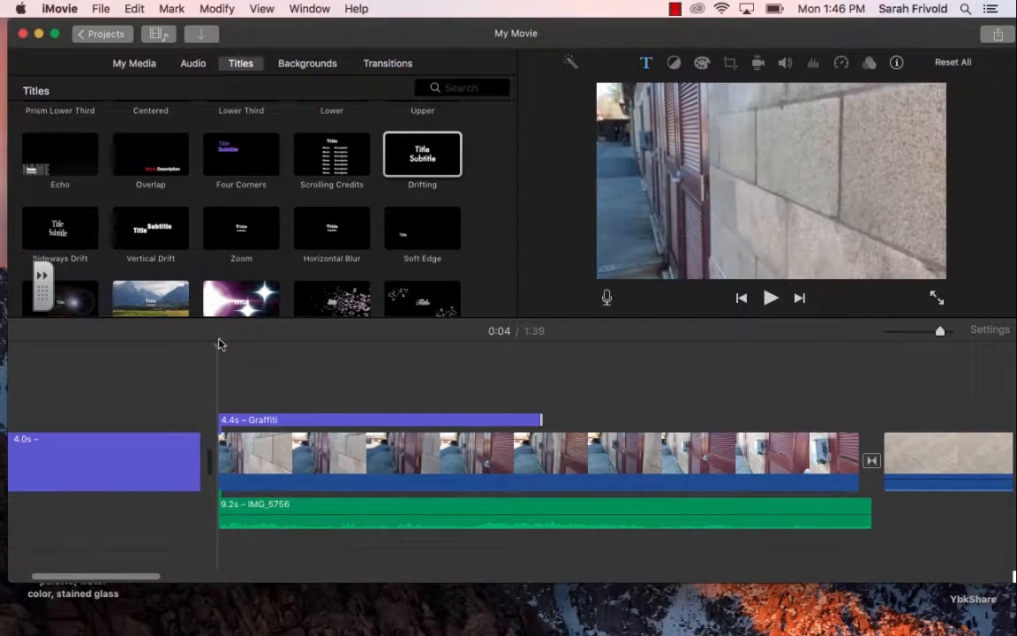
key("space")
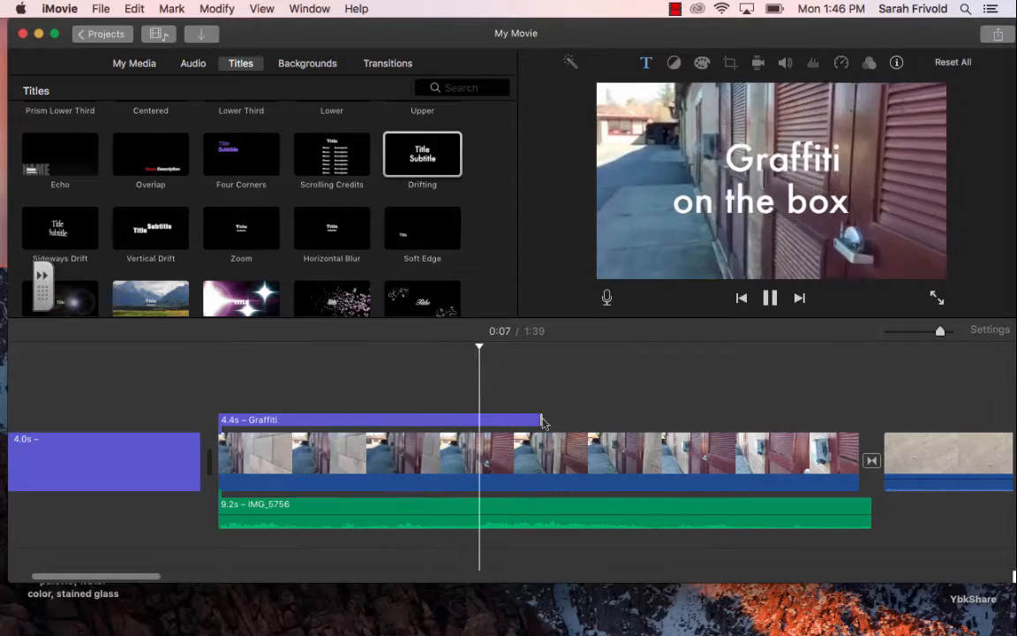
key("space")
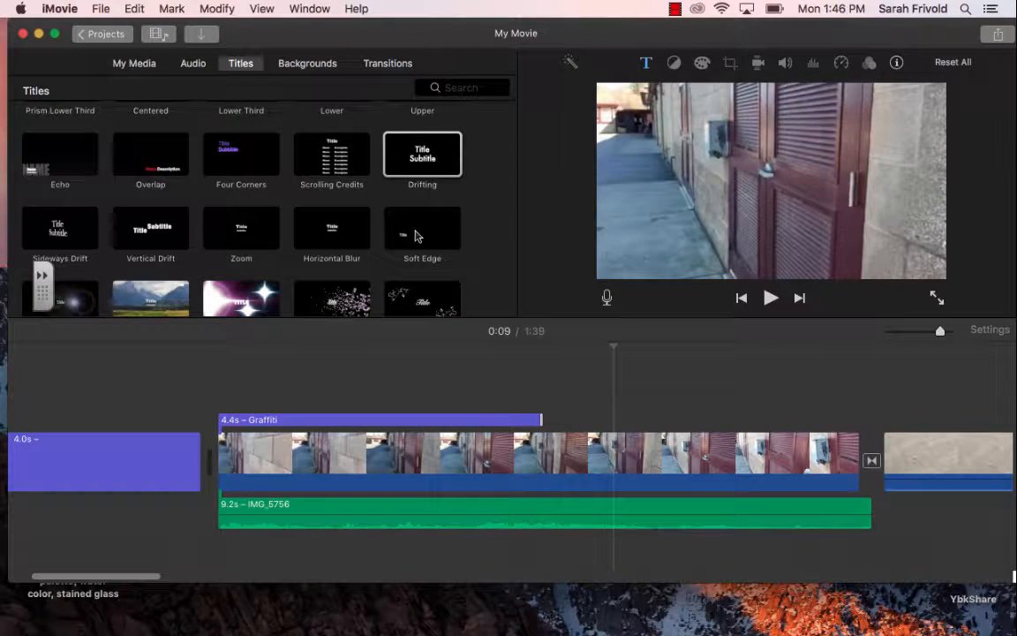
Step: Add an Overlap title over the three short car pieces and trim it to 1.7 seconds so it ends with them
scroll(700, 372, "right", 10)
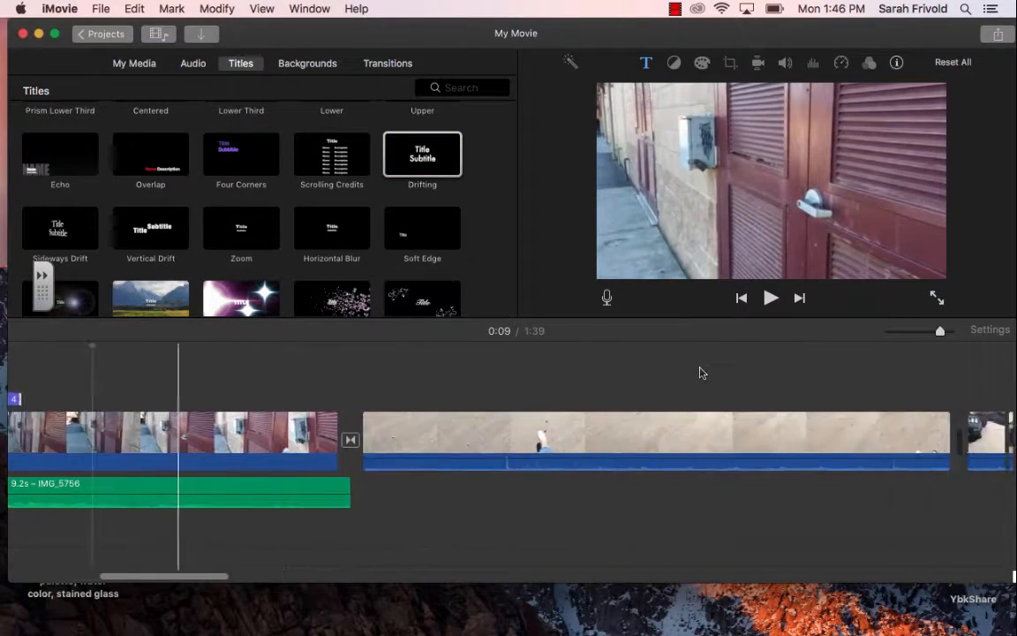
scroll(700, 373, "right", 8)
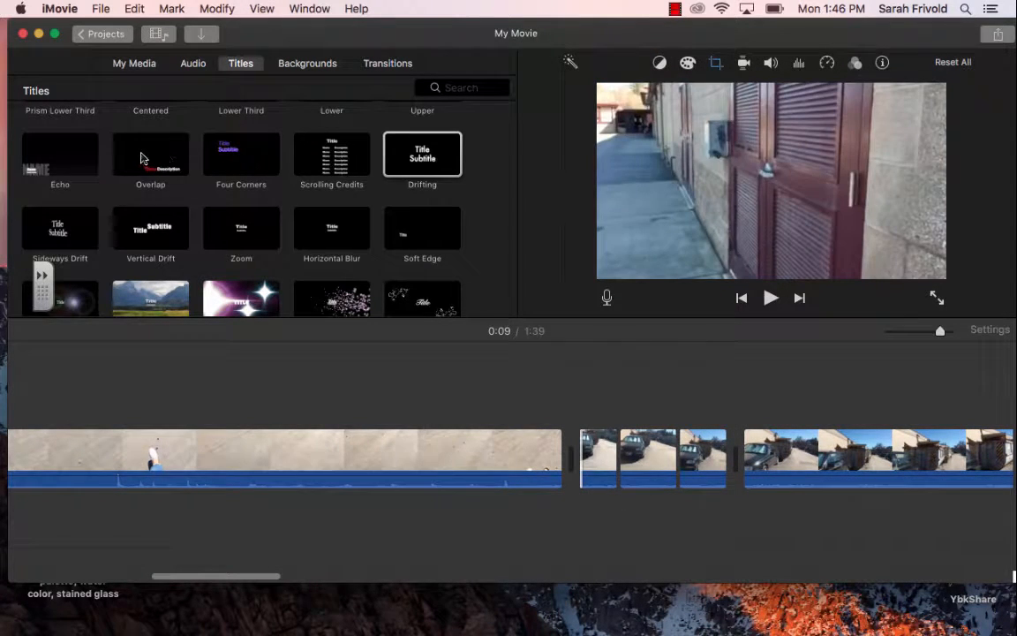
left_click_drag(141, 159, 583, 415)
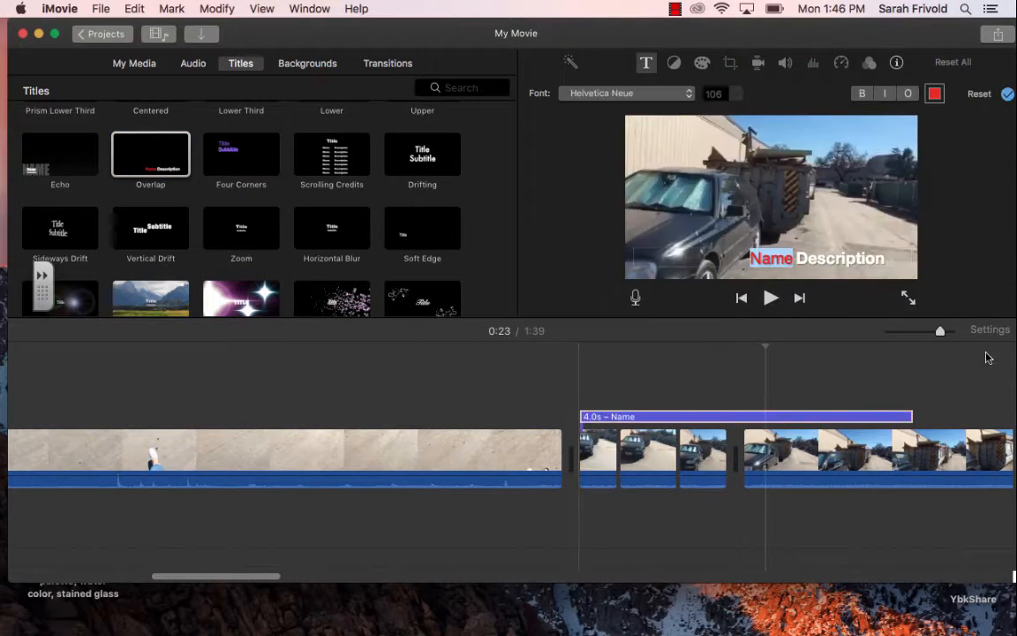
left_click(738, 416)
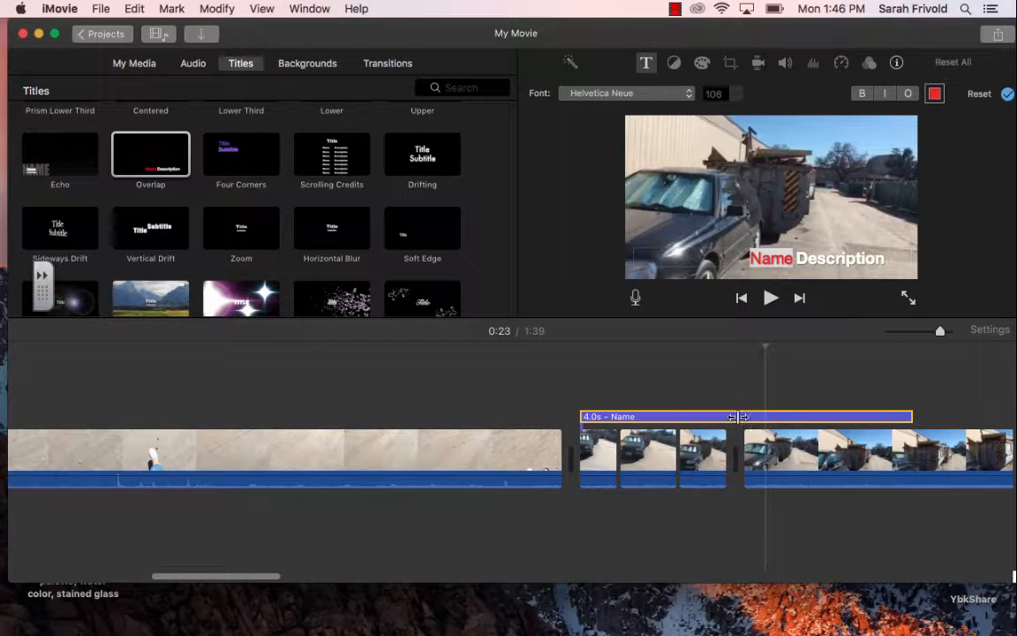
left_click_drag(910, 416, 740, 421)
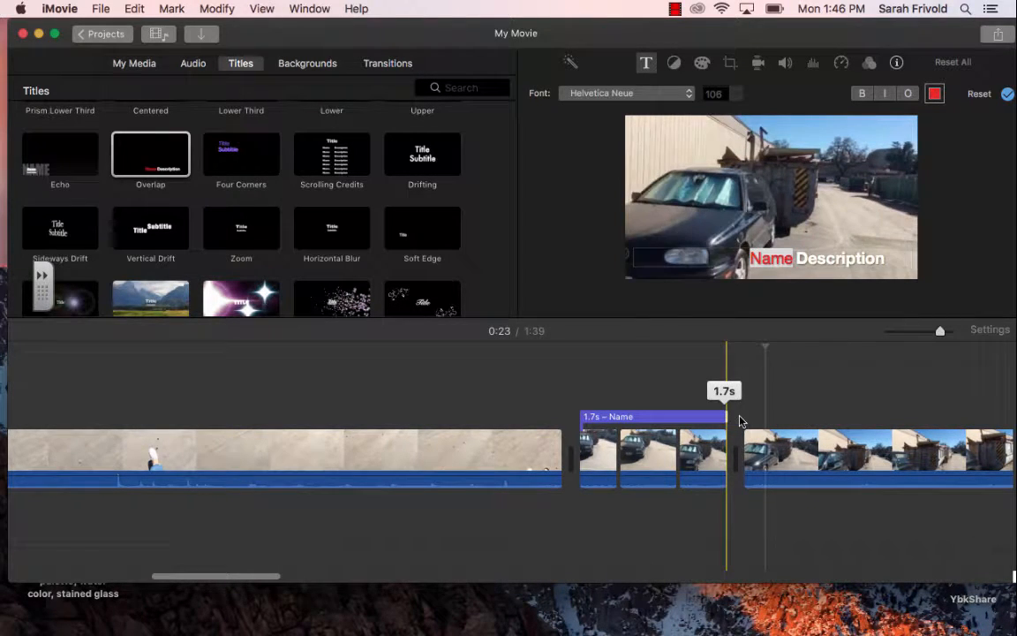
Step: Replace the Overlap title's name text with "The" and its description text with "Car"
left_click(790, 264)
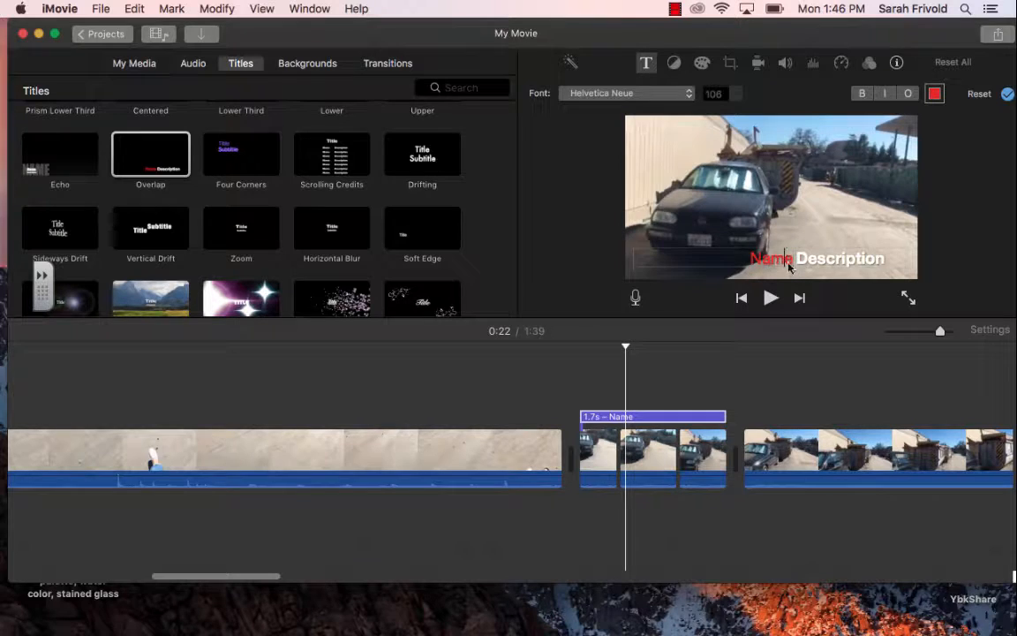
double_click(790, 265)
type("The")
left_click_drag(797, 259, 827, 257)
type("Car")
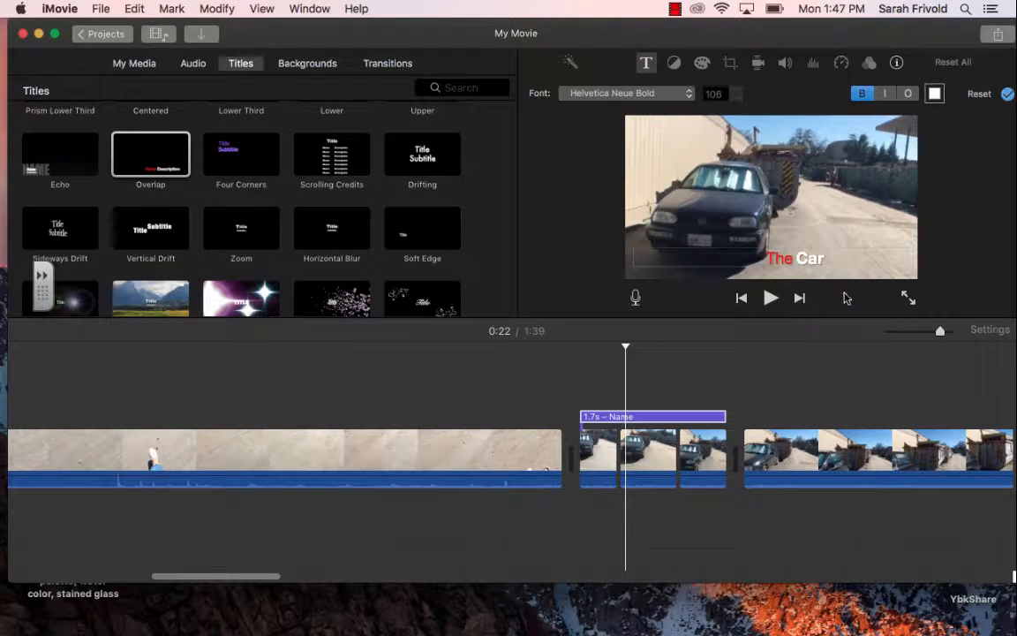
left_click_drag(747, 21, 791, 22)
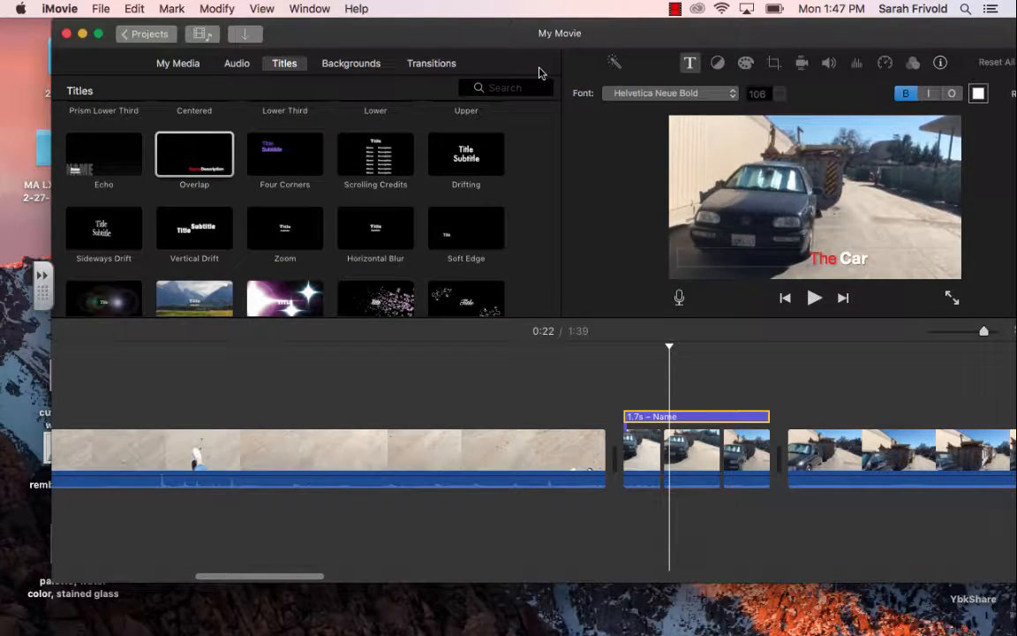
left_click_drag(512, 35, 476, 40)
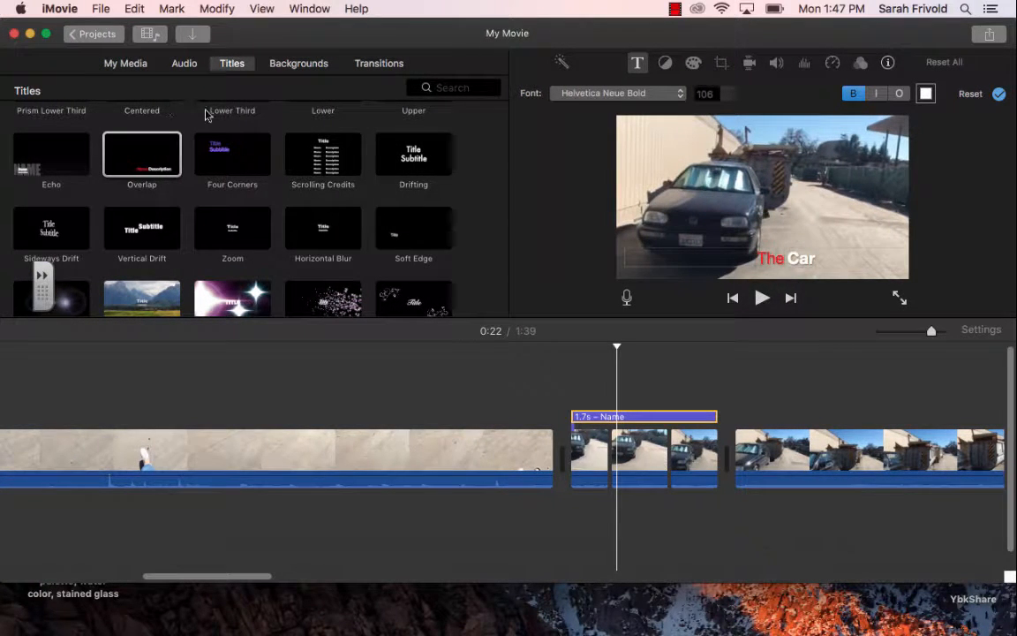
Step: Open the audio library and check which sources the iTunes list offers
left_click(185, 64)
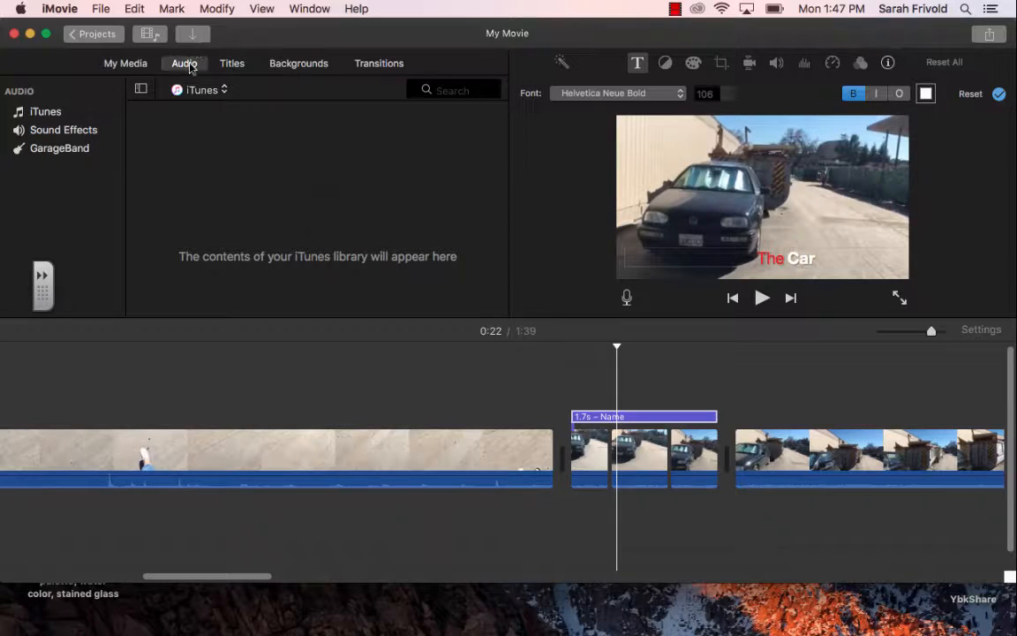
left_click(210, 92)
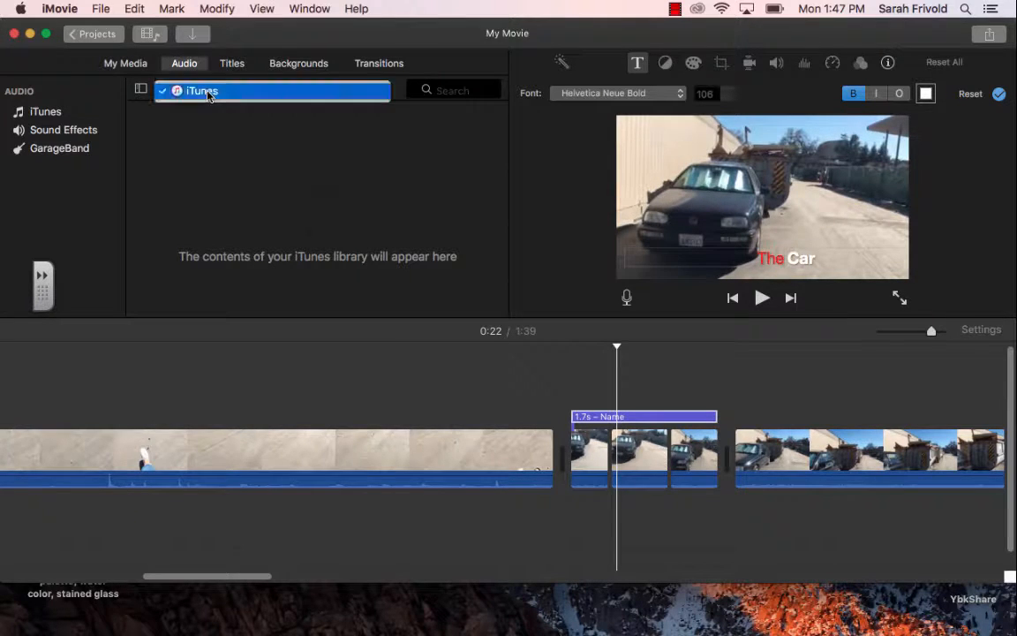
left_click(207, 91)
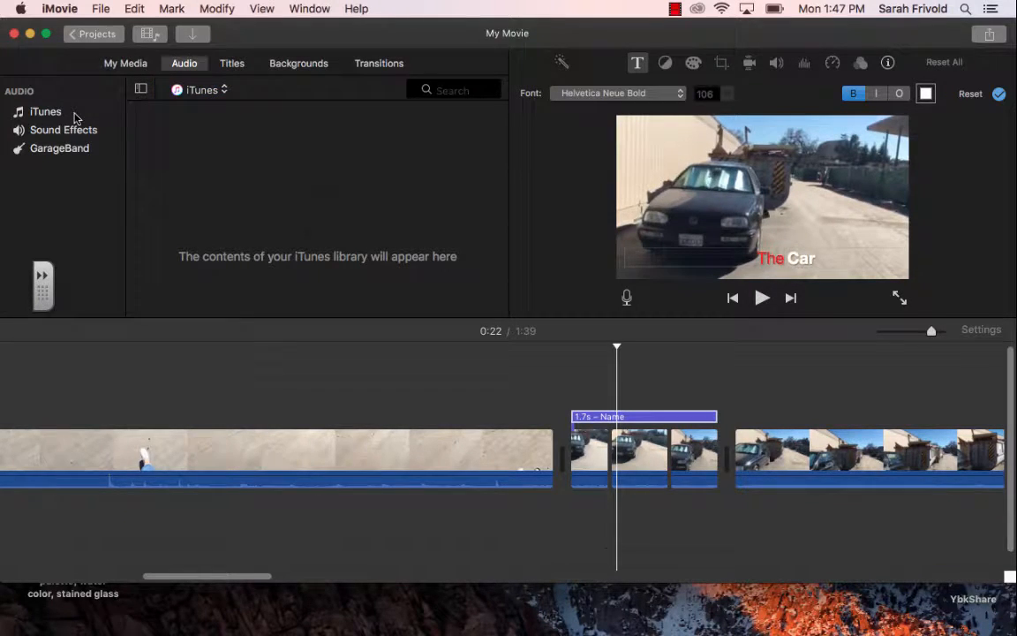
left_click(176, 91)
left_click(203, 91)
Step: Switch the audio source to Sound Effects and look over its effect category folders
left_click(49, 132)
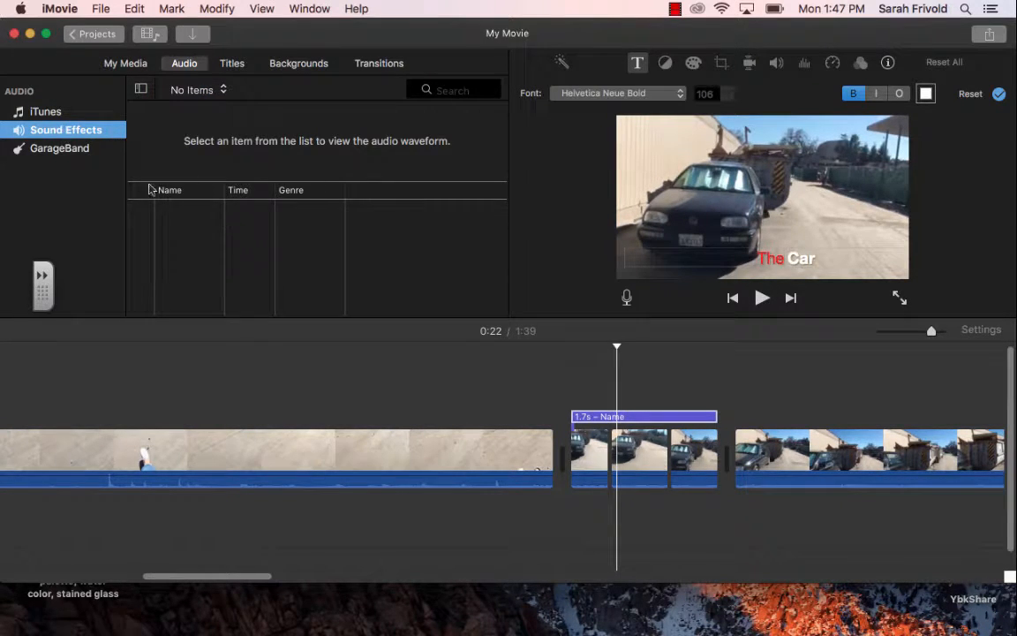
left_click(226, 91)
left_click(210, 92)
left_click(199, 91)
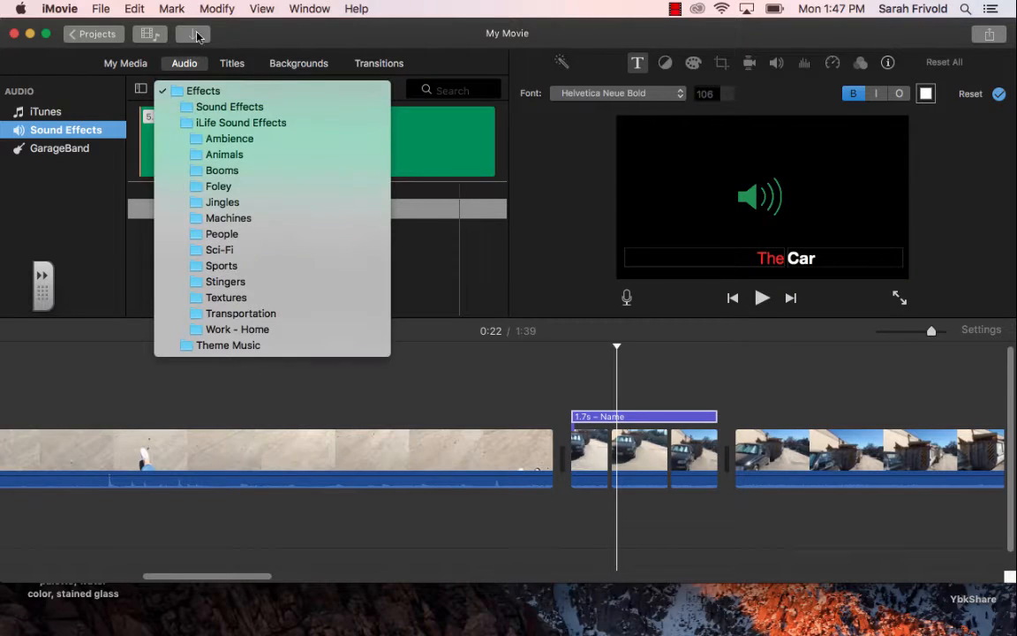
left_click(252, 34)
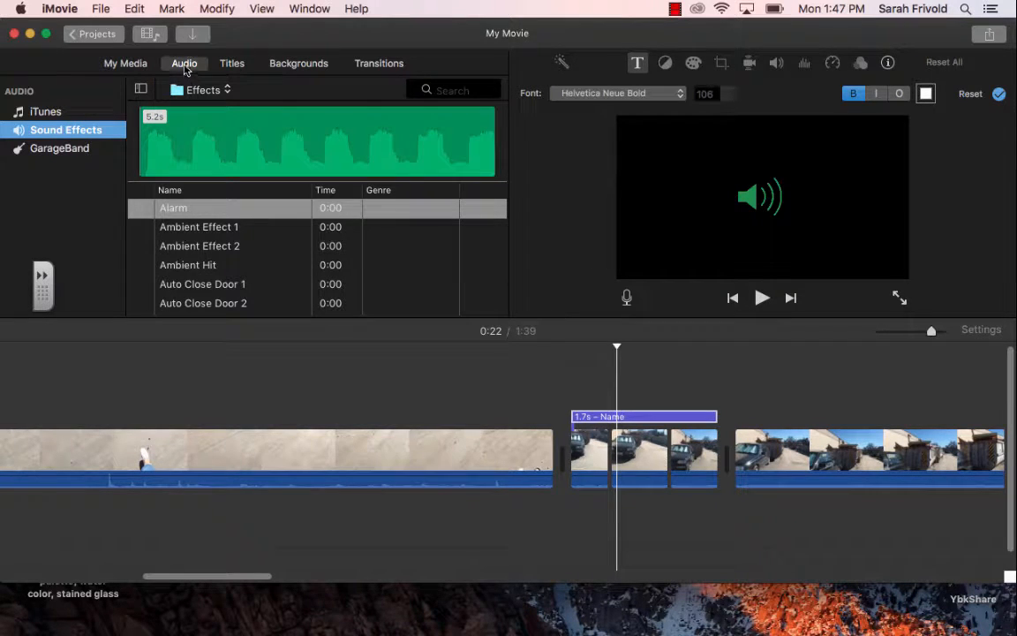
left_click(44, 129)
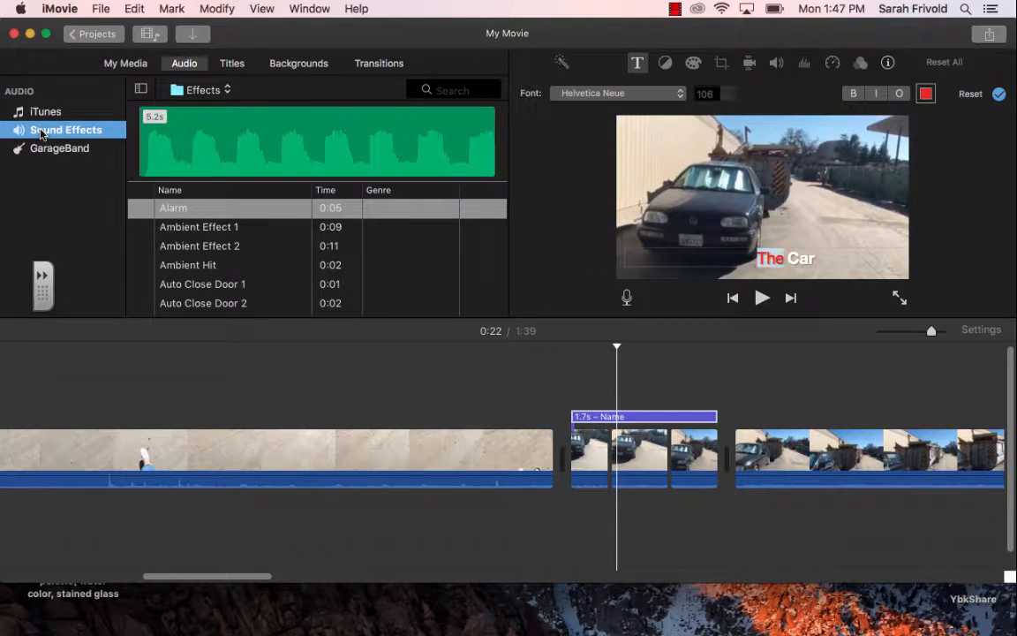
Step: Limit the sound effects list to the Sports category
left_click(206, 90)
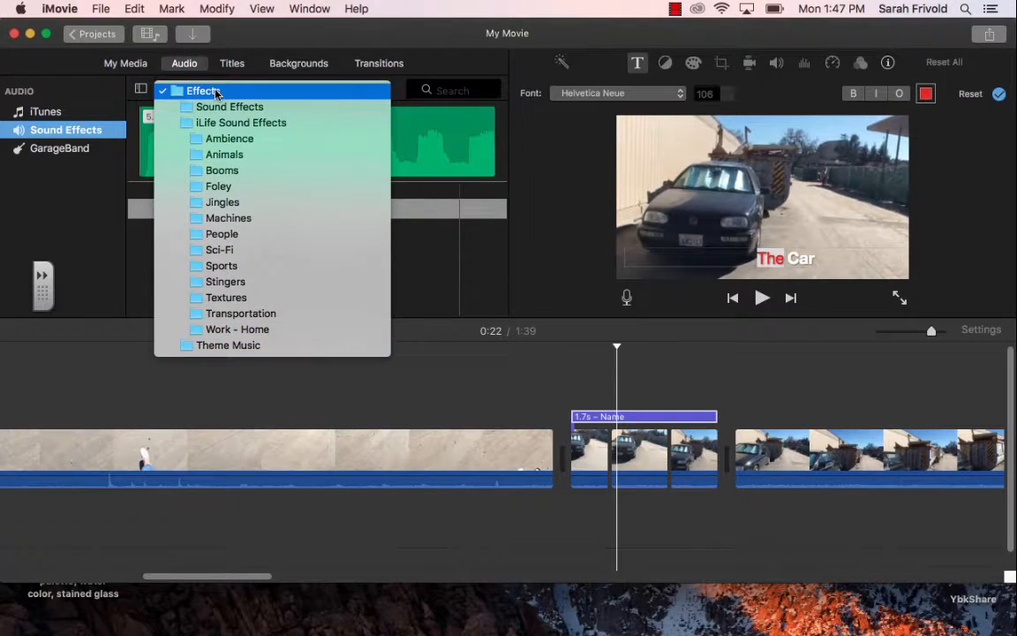
left_click(216, 92)
left_click(215, 92)
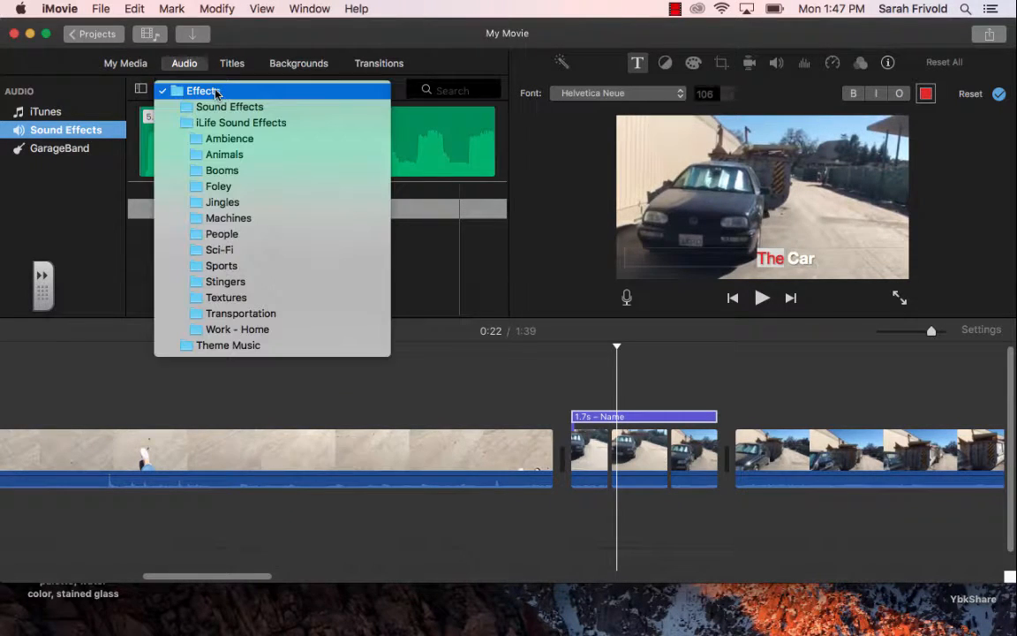
left_click(231, 267)
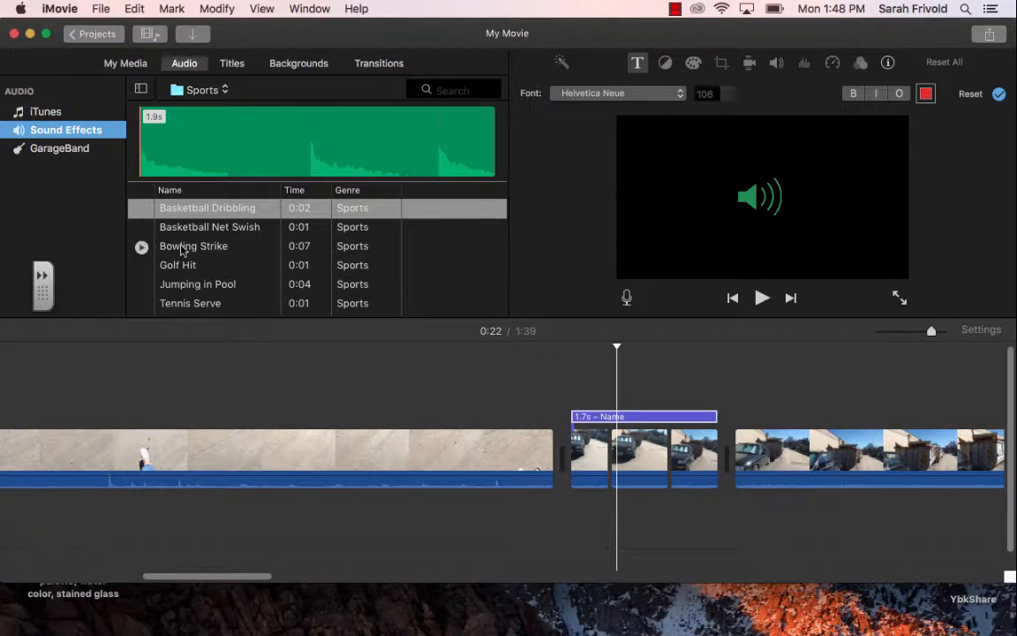
Step: Browse the Sports effects and audition the Bowling Strike sound
scroll(222, 250, "down", 2)
scroll(220, 265, "up", 2)
left_click(166, 250)
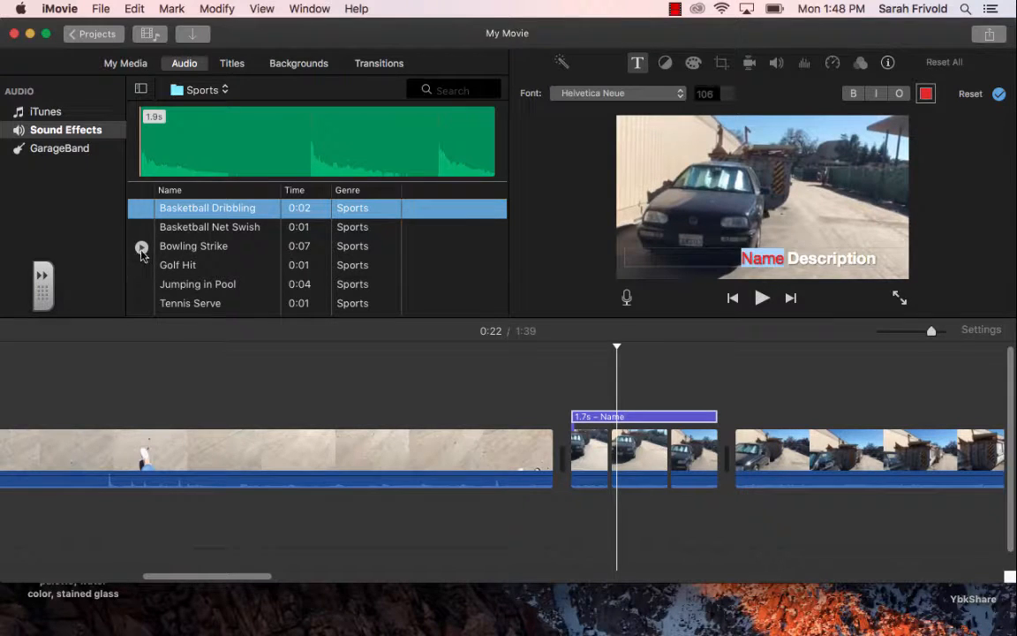
left_click(141, 248)
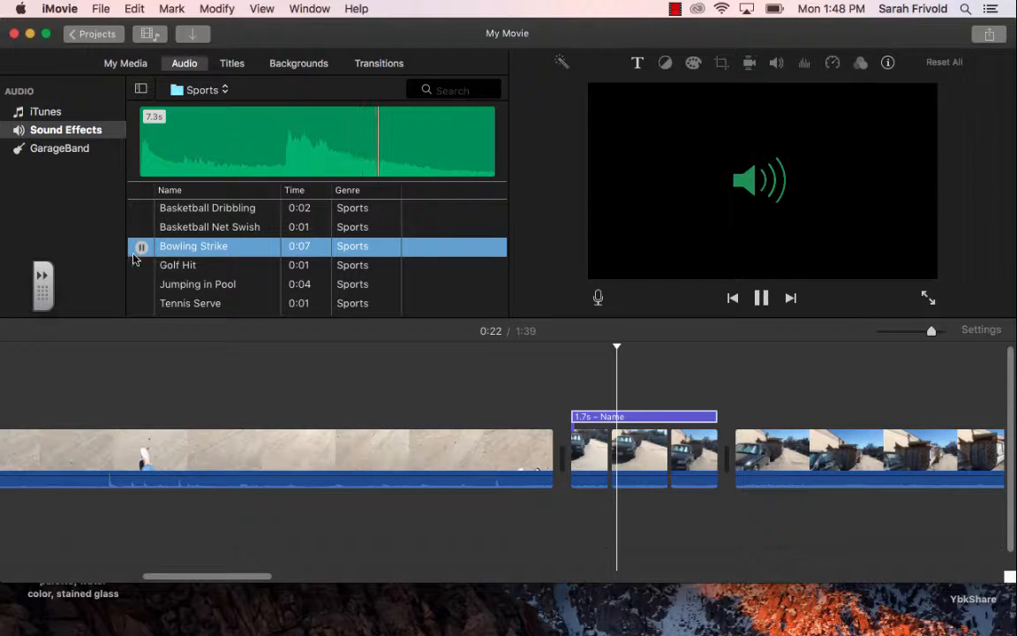
left_click(141, 248)
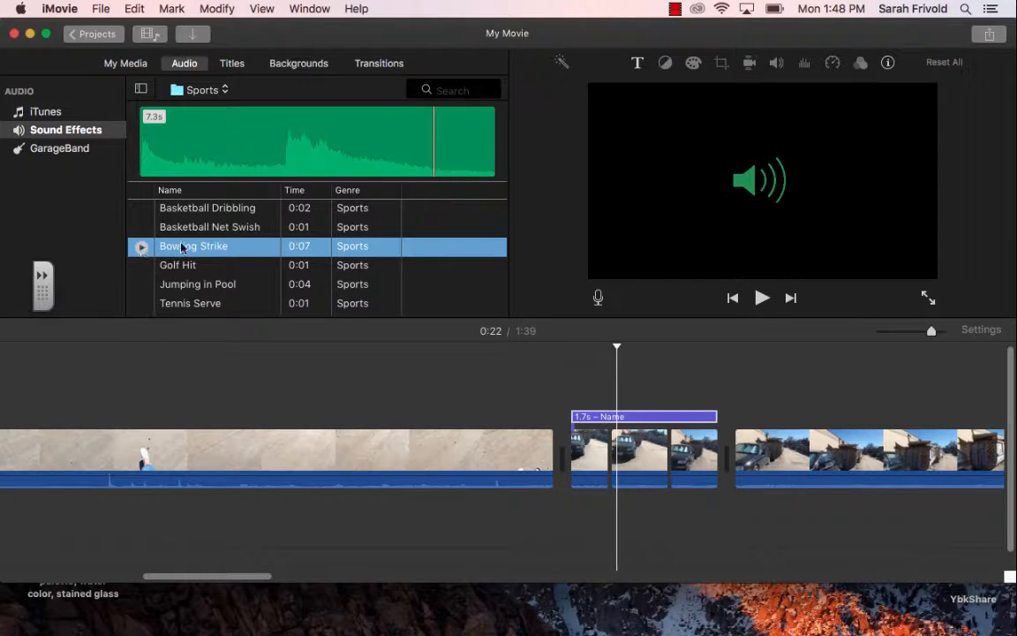
Step: Add the Bowling Strike sound under the pavement clip, trim it to 4.5 seconds and play that section back
left_click_drag(225, 246, 201, 415)
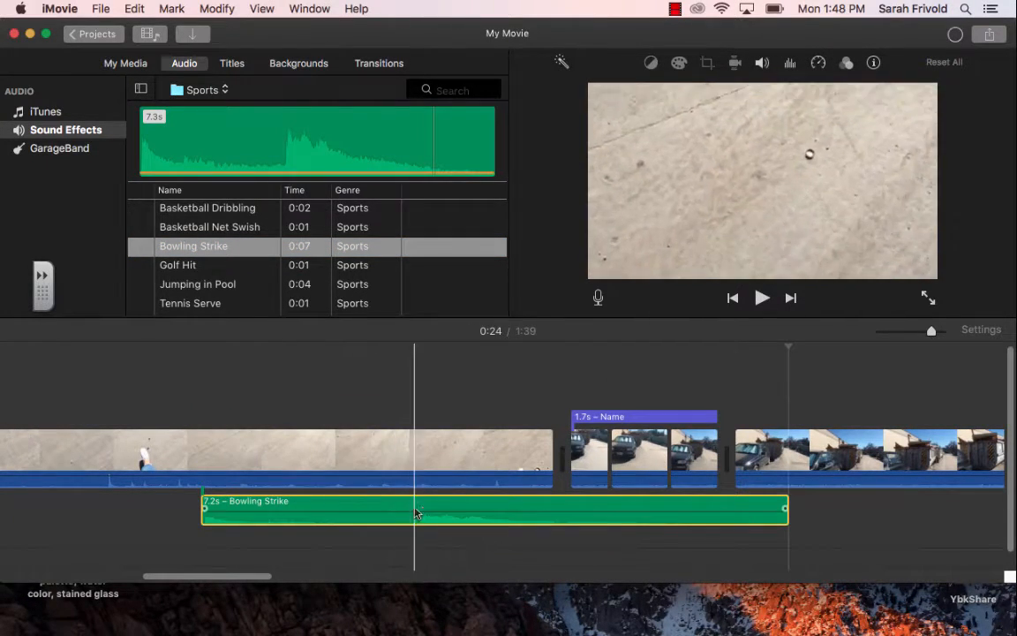
left_click_drag(786, 508, 527, 511)
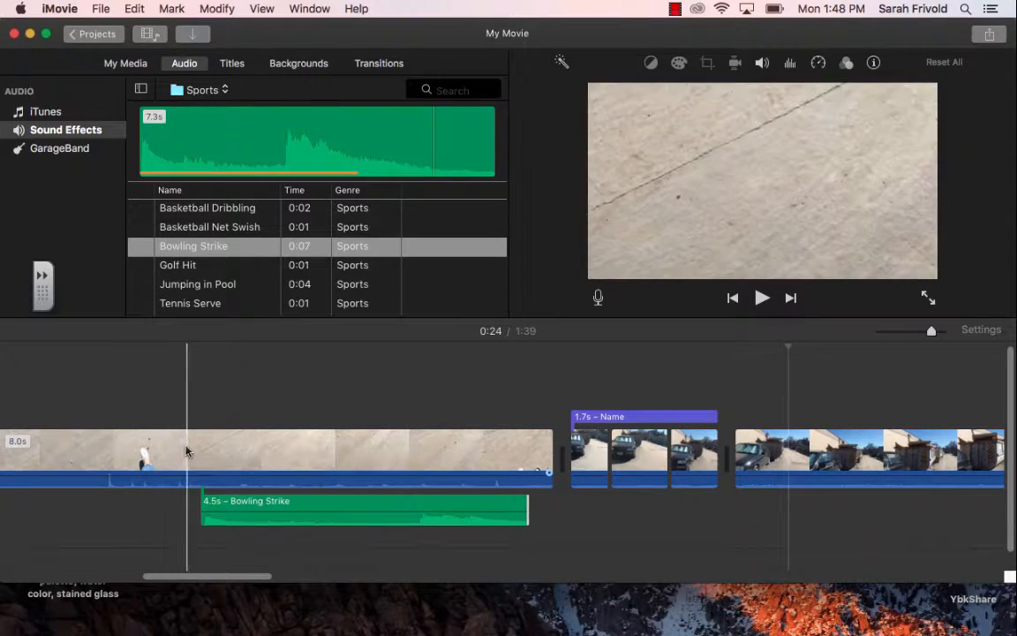
left_click(178, 451)
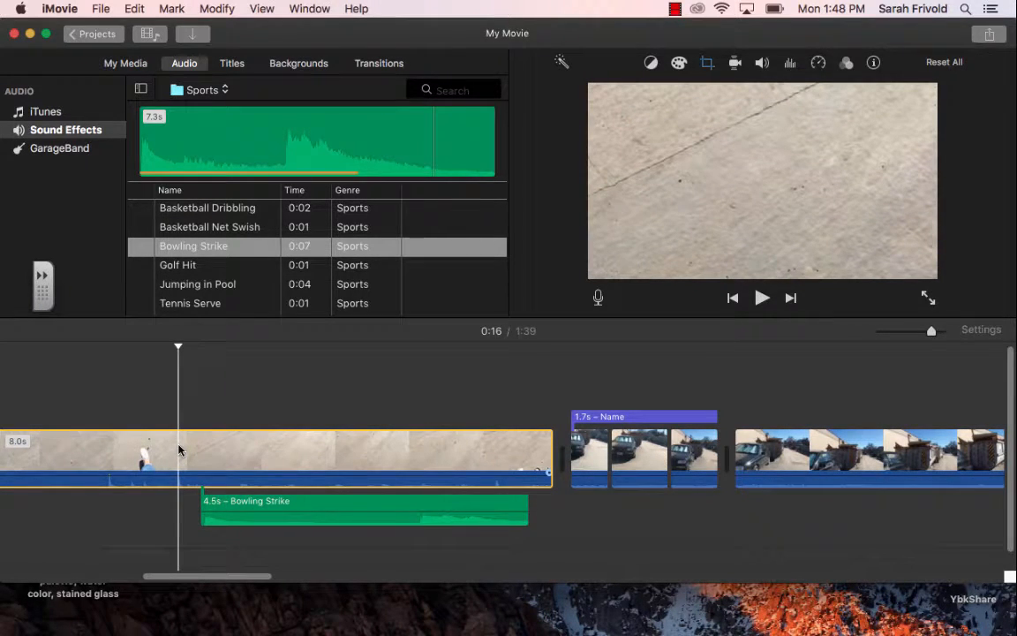
key("space")
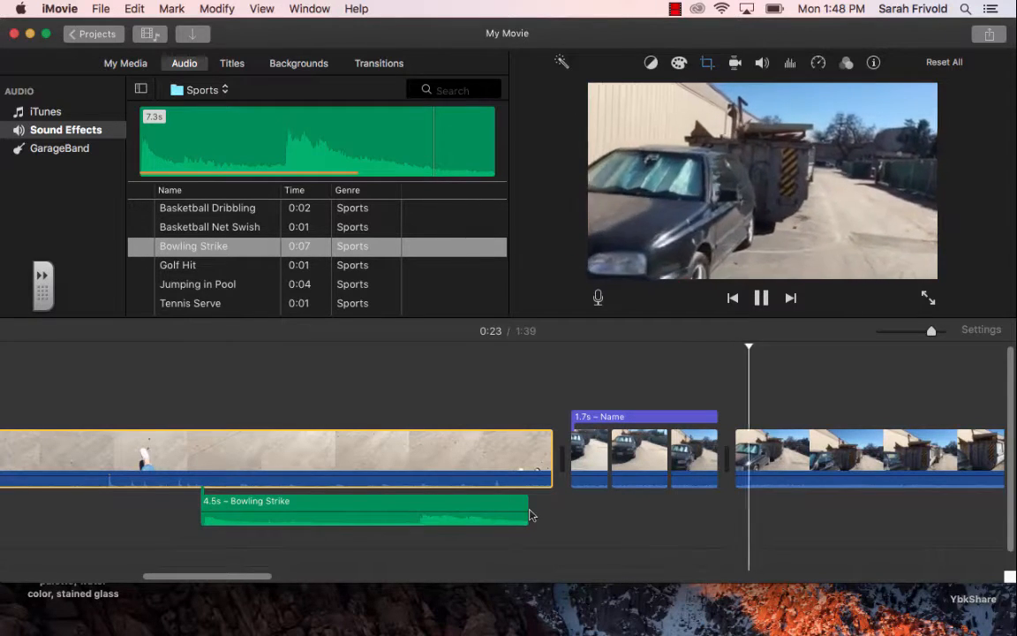
key("space")
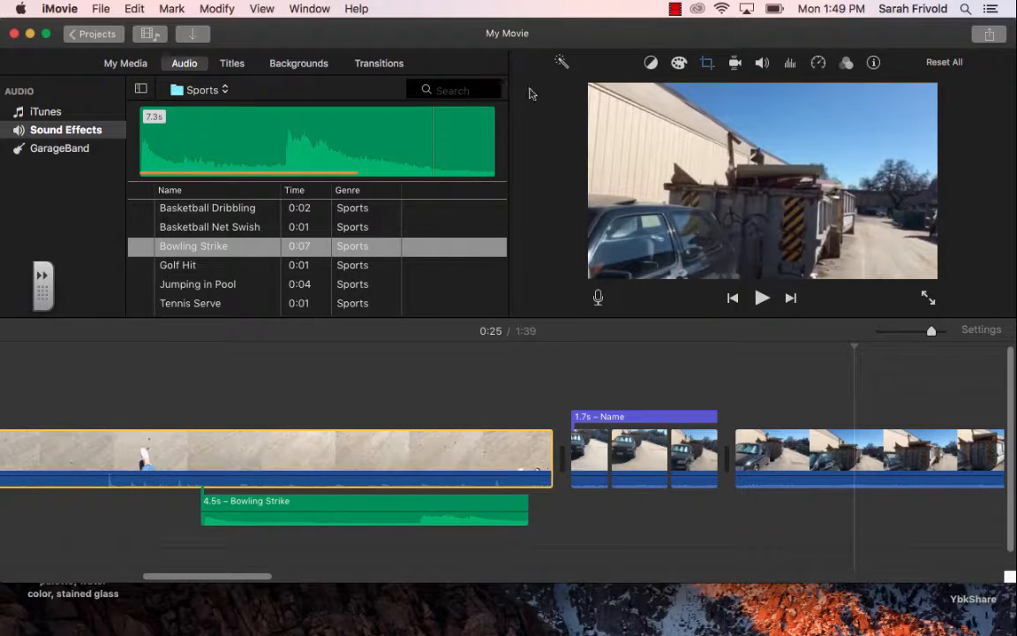
mouse_move(558, 26)
left_mouse_down()
mouse_move(627, 37)
mouse_move(558, 12)
left_mouse_up()
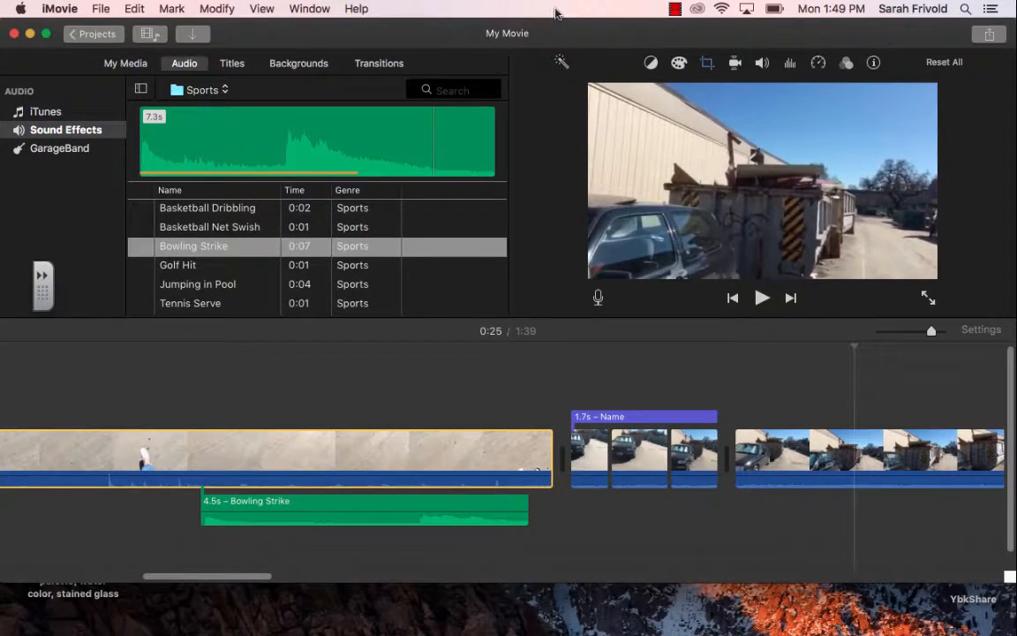